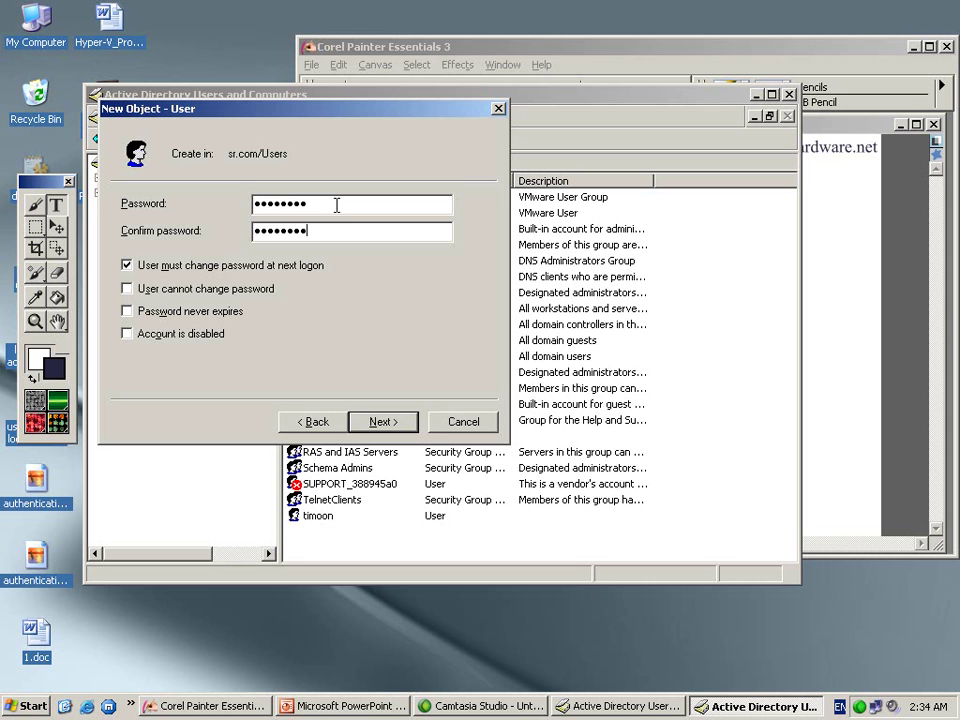
# Finish creating the new user in sr.com/Users and open the properties of that account.
pyautogui.click(380, 421)
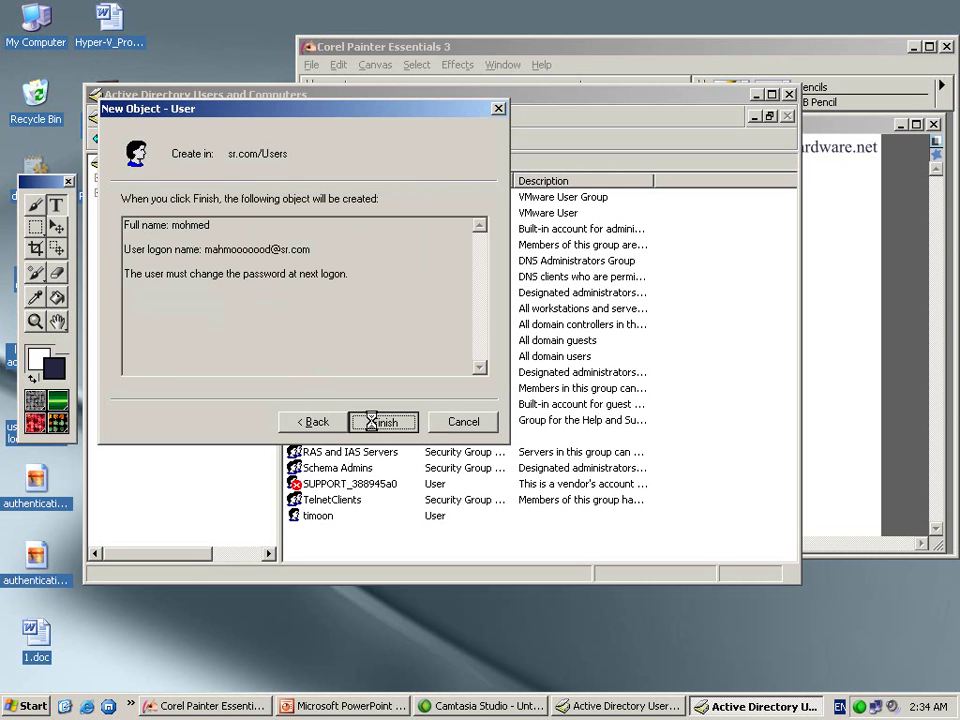
pyautogui.click(372, 421)
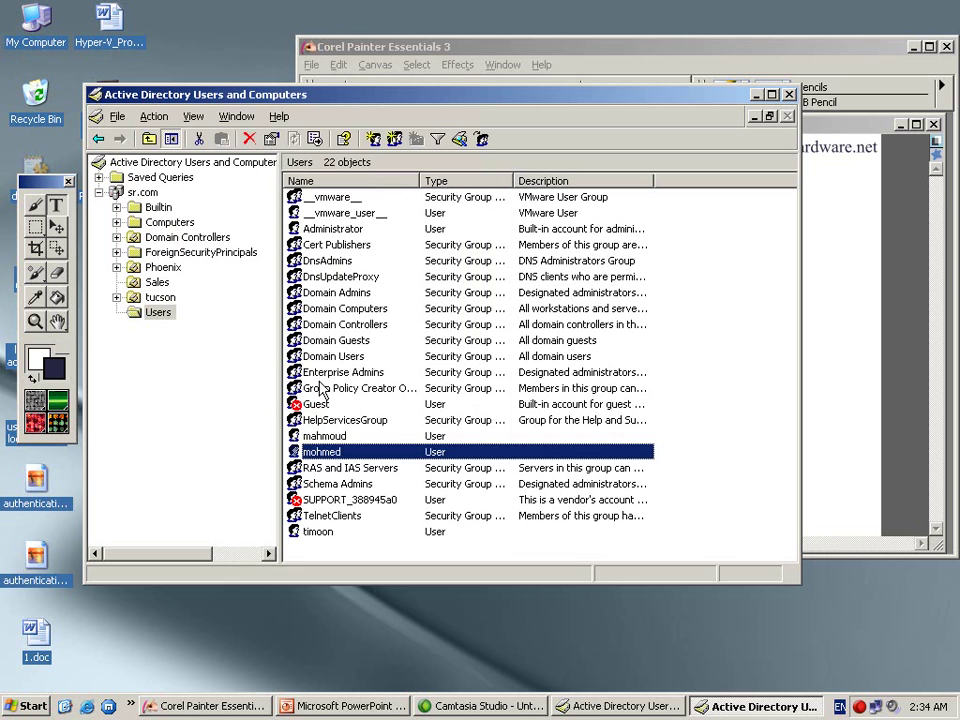
pyautogui.rightClick(335, 460)
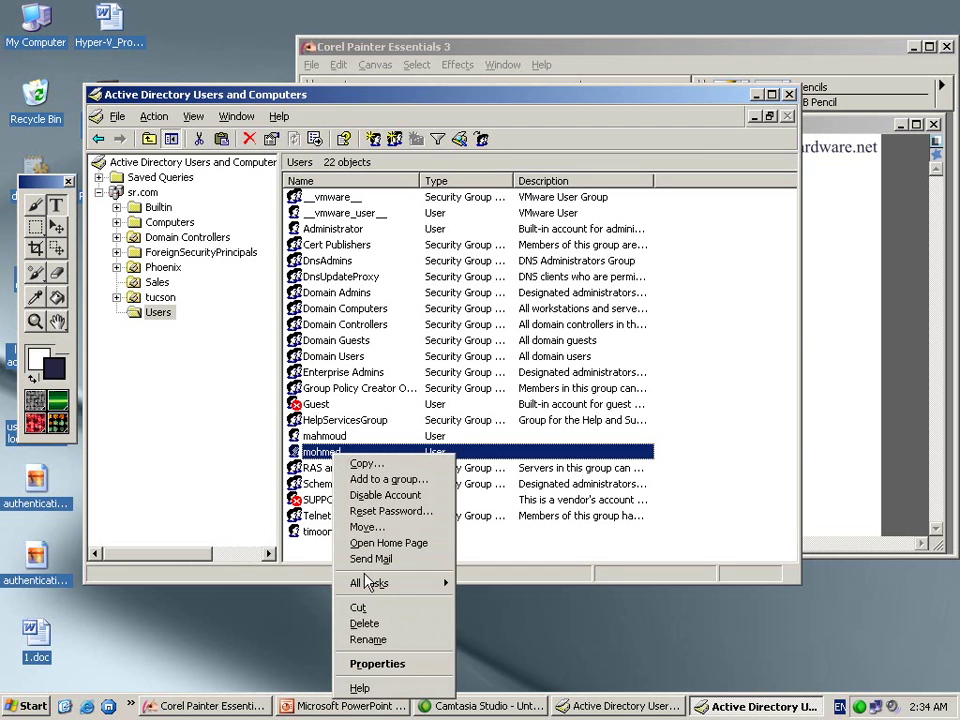
pyautogui.click(359, 674)
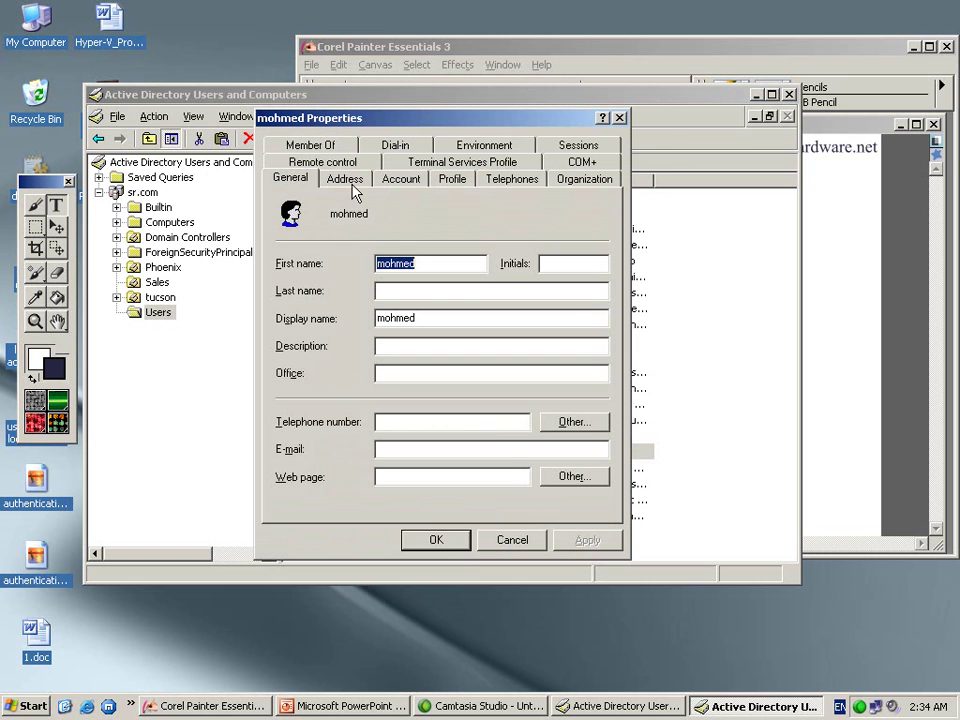
pyautogui.moveTo(445, 117); pyautogui.dragTo(485, 112)
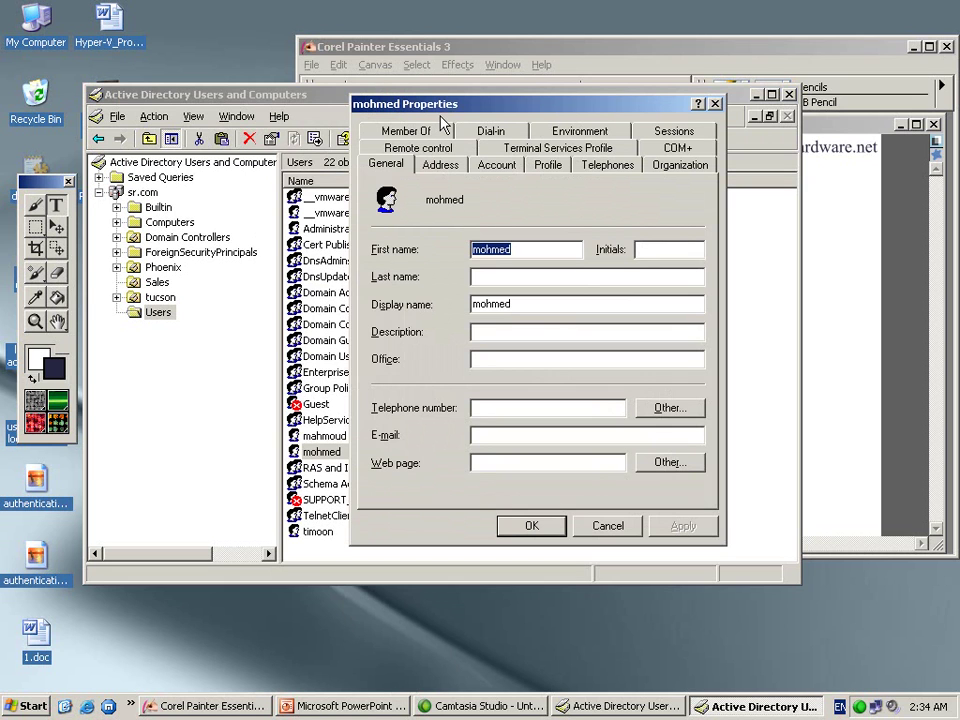
pyautogui.moveTo(457, 110); pyautogui.dragTo(414, 105)
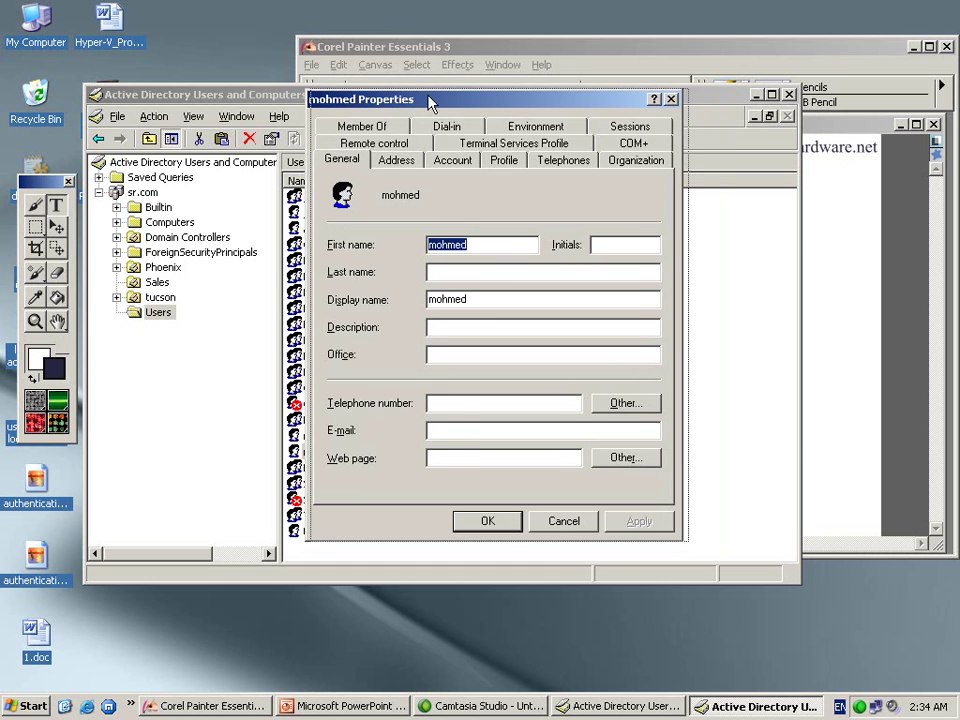
pyautogui.moveTo(428, 100); pyautogui.dragTo(463, 102)
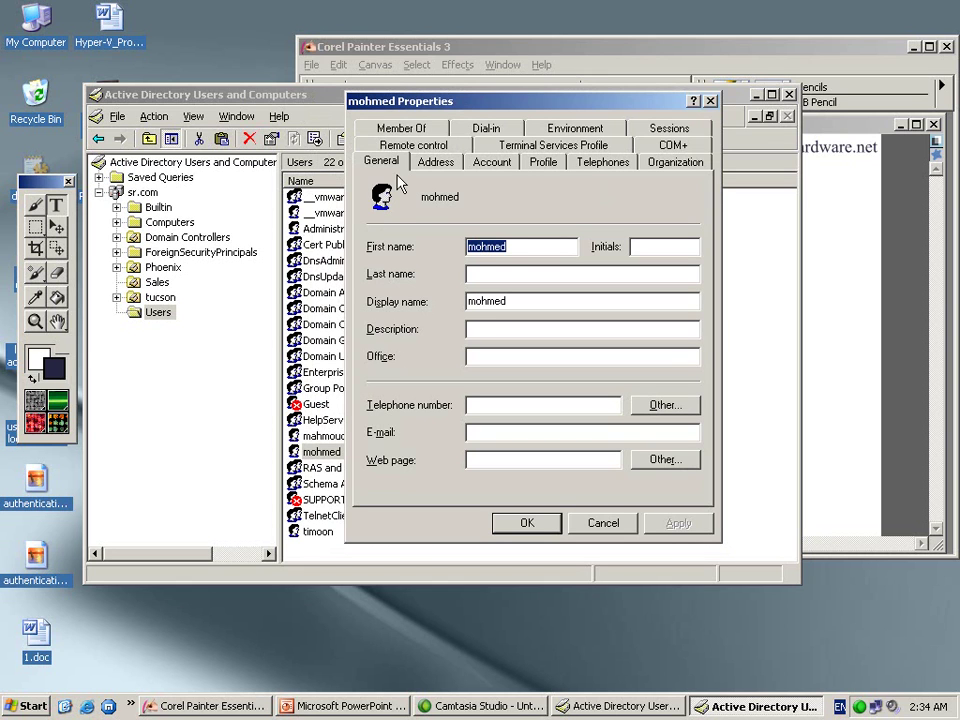
# Examine the general information and address fields in the new user's properties.
pyautogui.click(488, 272)
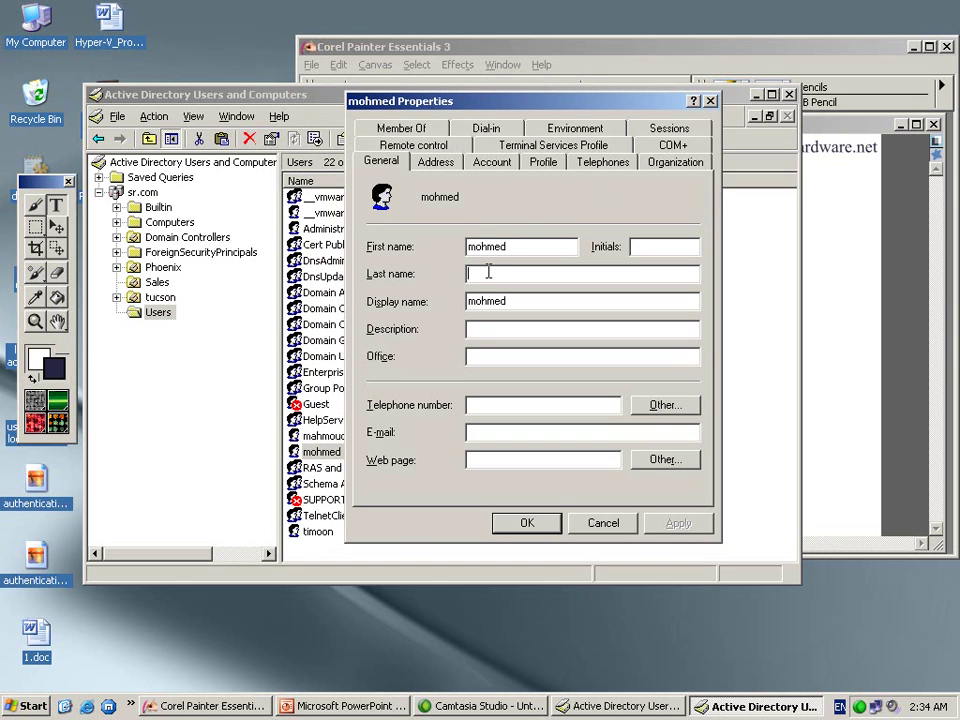
pyautogui.click(476, 331)
pyautogui.click(469, 360)
pyautogui.click(505, 411)
pyautogui.click(487, 462)
pyautogui.click(437, 164)
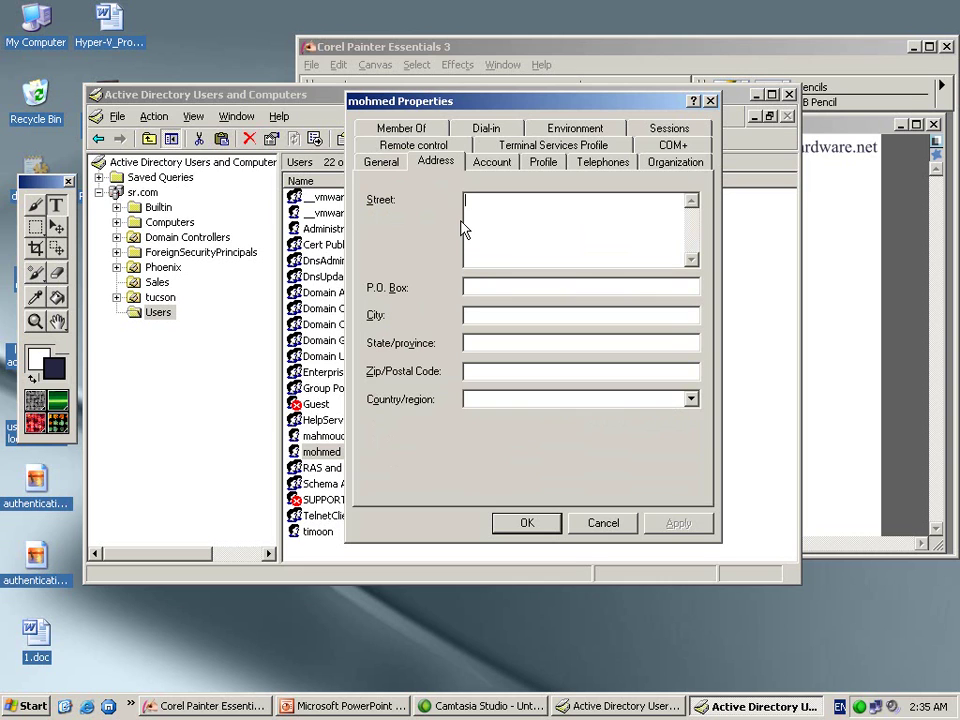
pyautogui.click(480, 288)
pyautogui.click(465, 316)
pyautogui.click(465, 343)
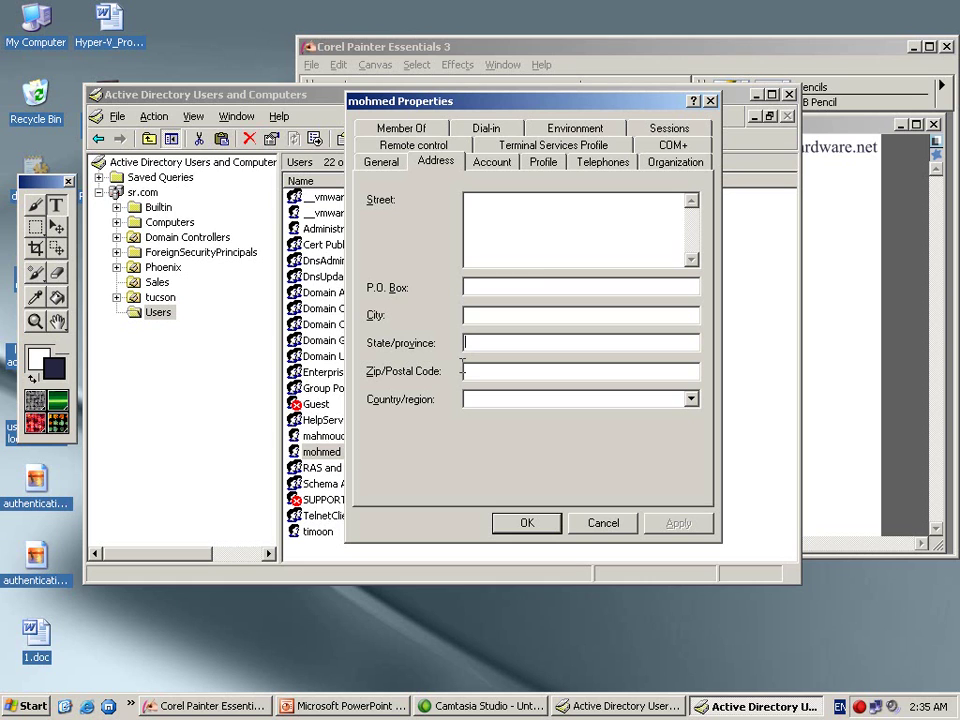
pyautogui.click(509, 403)
pyautogui.click(489, 287)
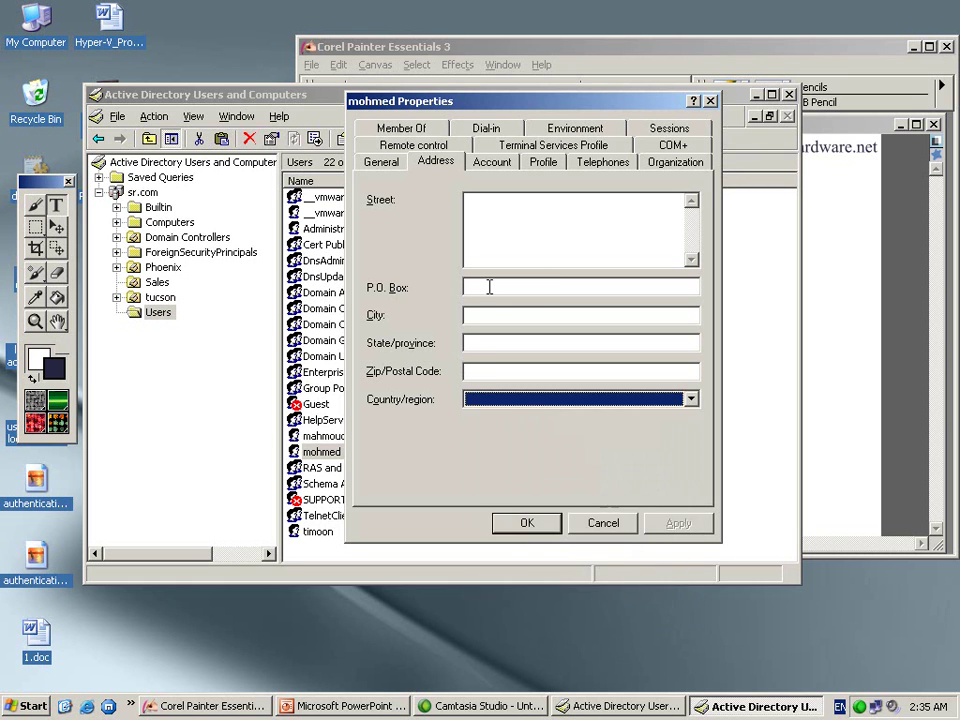
# Review the user logon name and the pre-Windows 2000 logon name in the new user's account settings.
pyautogui.click(488, 162)
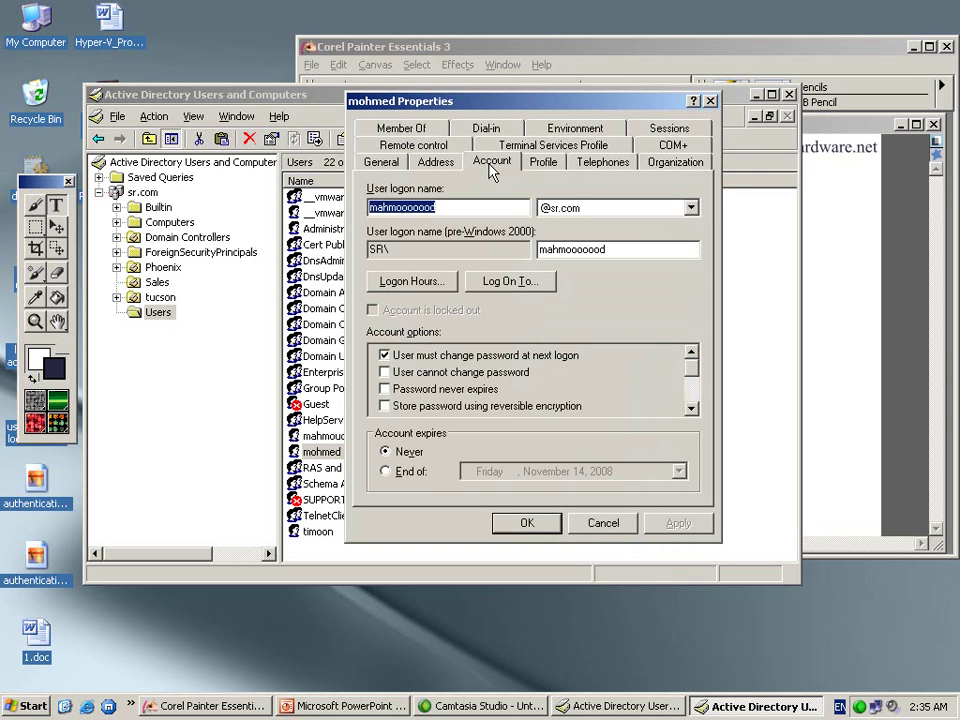
pyautogui.click(462, 204)
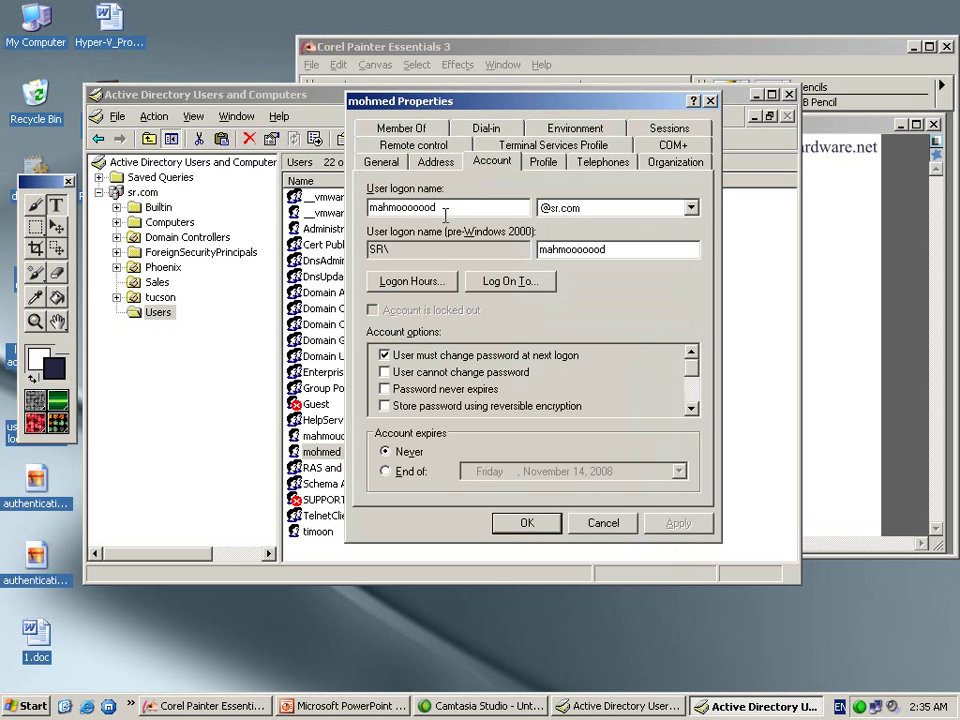
pyautogui.moveTo(439, 207); pyautogui.dragTo(373, 210)
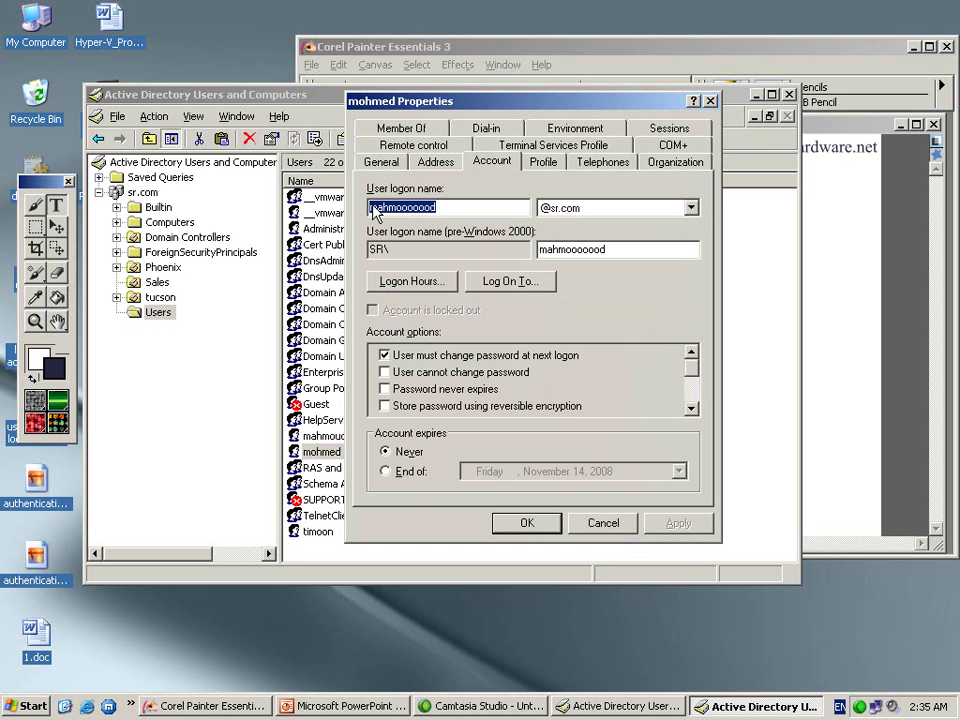
pyautogui.click(447, 205)
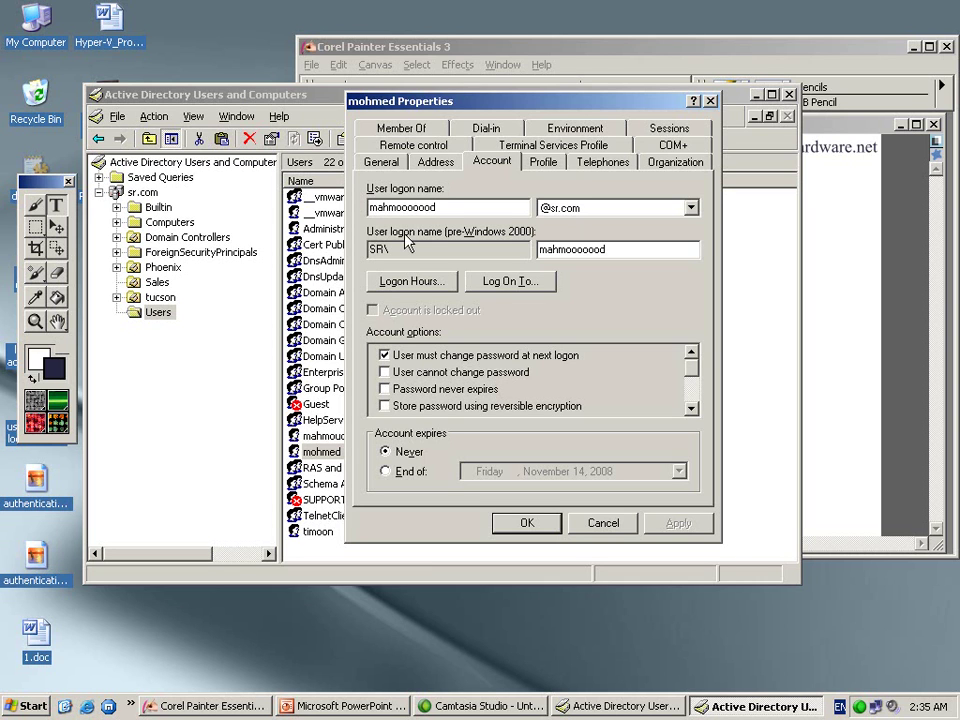
pyautogui.moveTo(425, 251); pyautogui.dragTo(357, 252)
pyautogui.click(389, 251)
pyautogui.moveTo(615, 251); pyautogui.dragTo(533, 258)
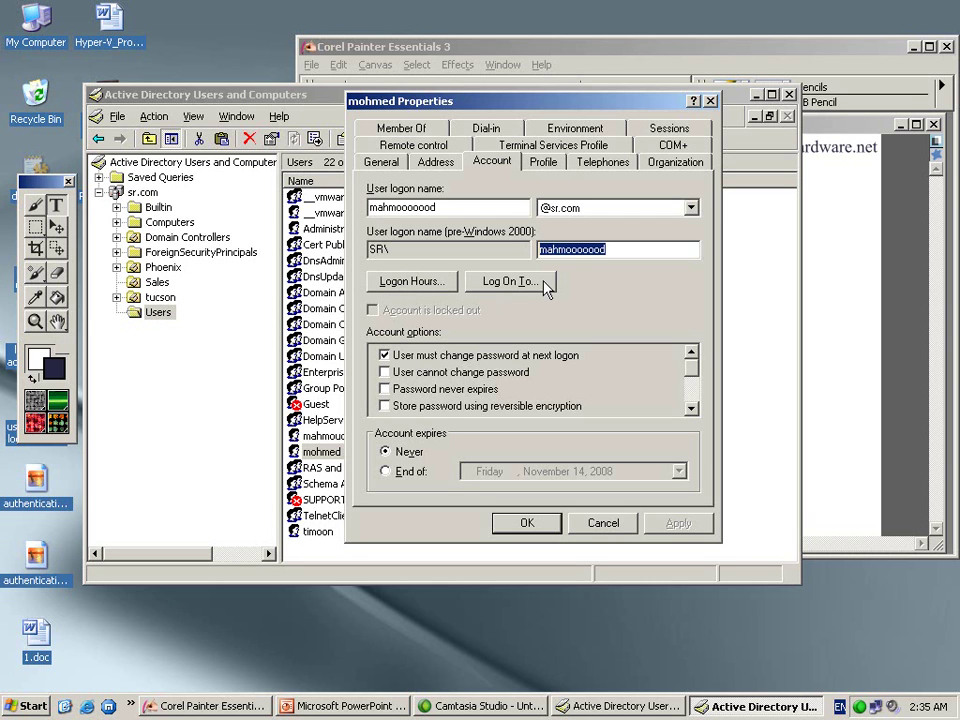
# Open the logon hours settings for the new user's account.
pyautogui.click(410, 281)
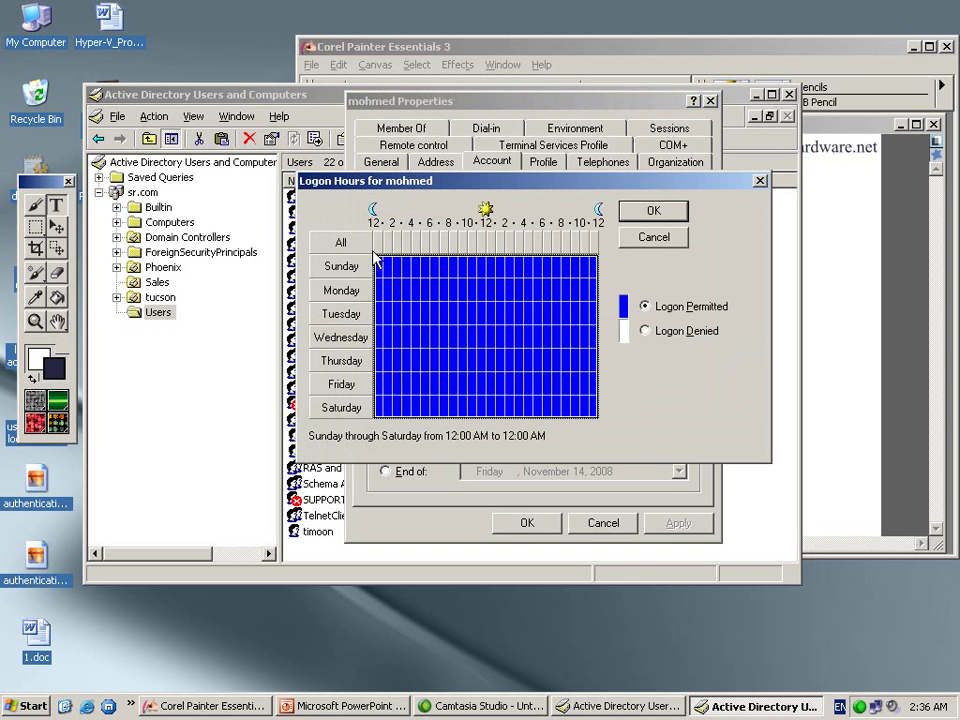
pyautogui.moveTo(419, 182); pyautogui.dragTo(411, 145)
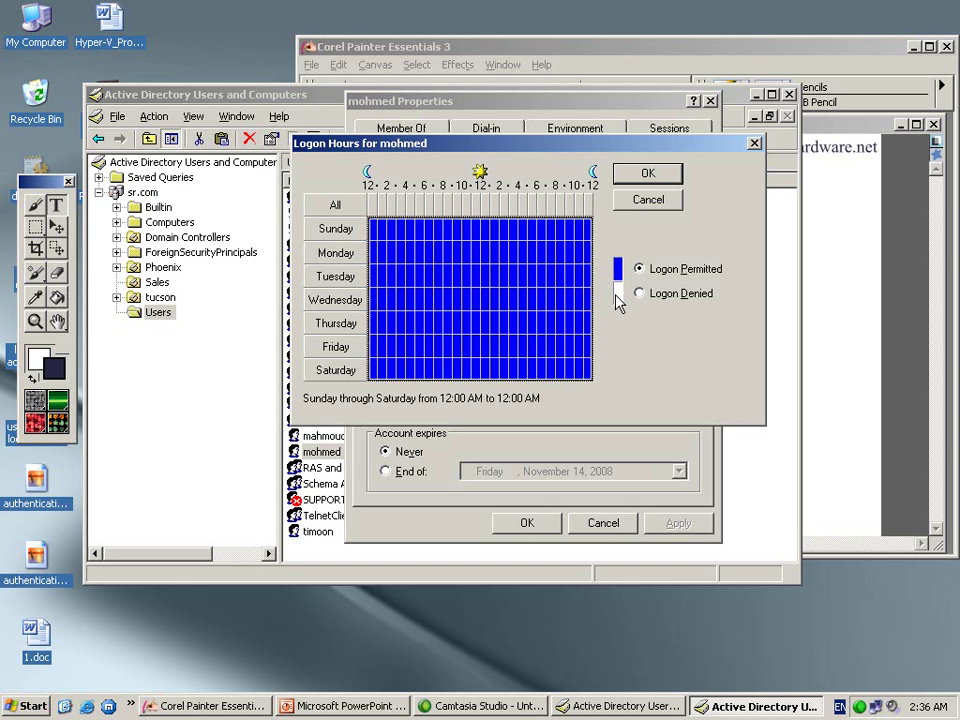
# Deny logon for Monday through Wednesday from 11:00 AM to 5:00 PM.
pyautogui.click(521, 299)
pyautogui.moveTo(476, 246); pyautogui.dragTo(529, 312)
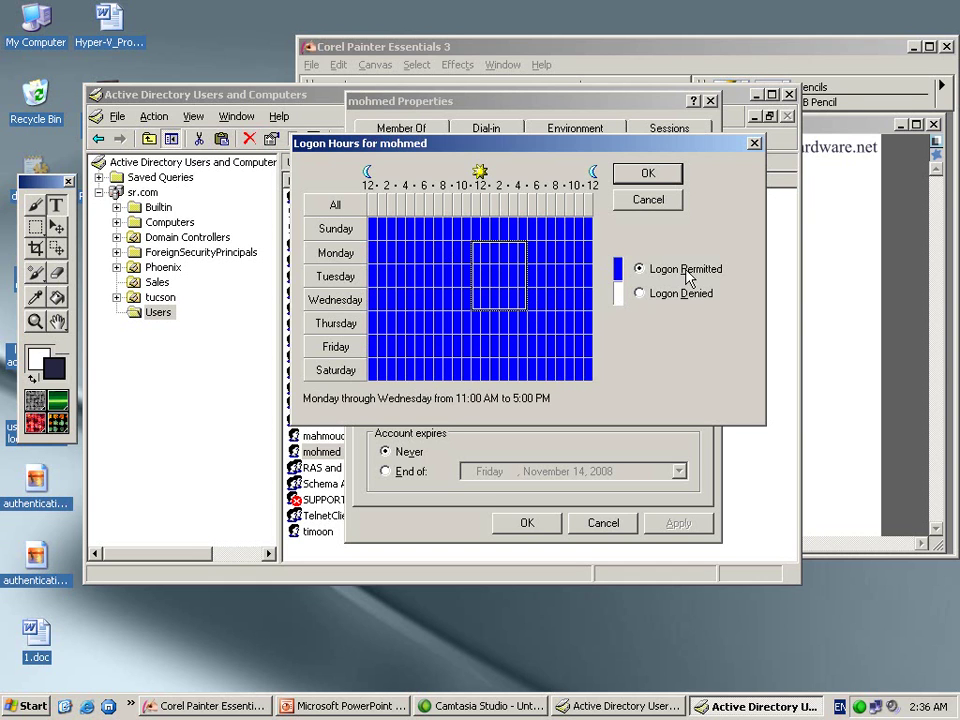
pyautogui.click(640, 294)
pyautogui.click(448, 253)
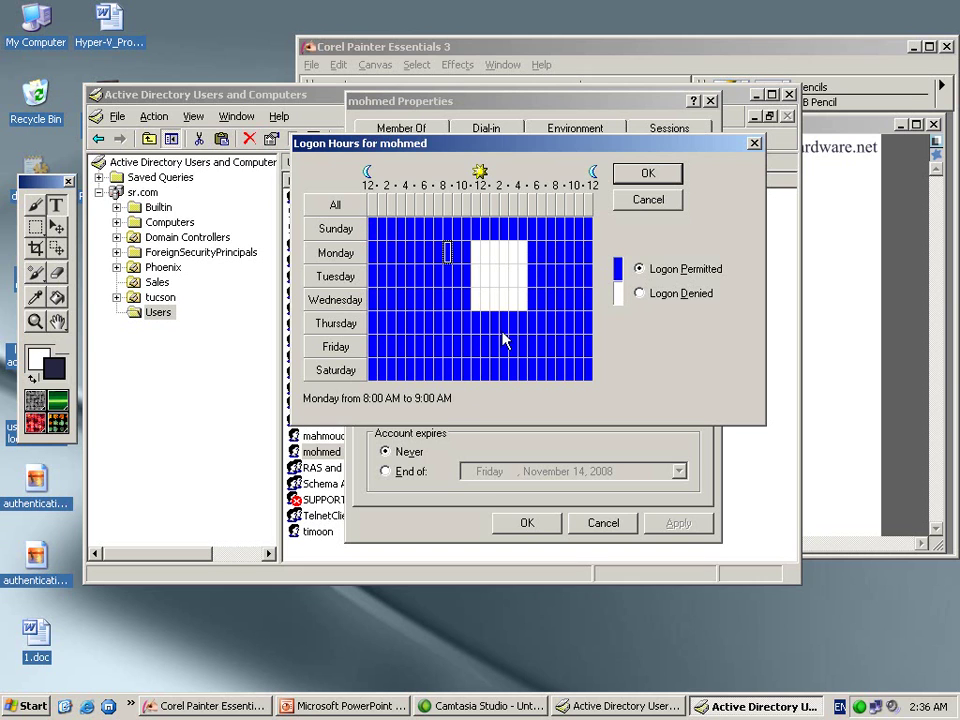
# Try to deny logon for the entire week, Sunday through Saturday.
pyautogui.click(587, 371)
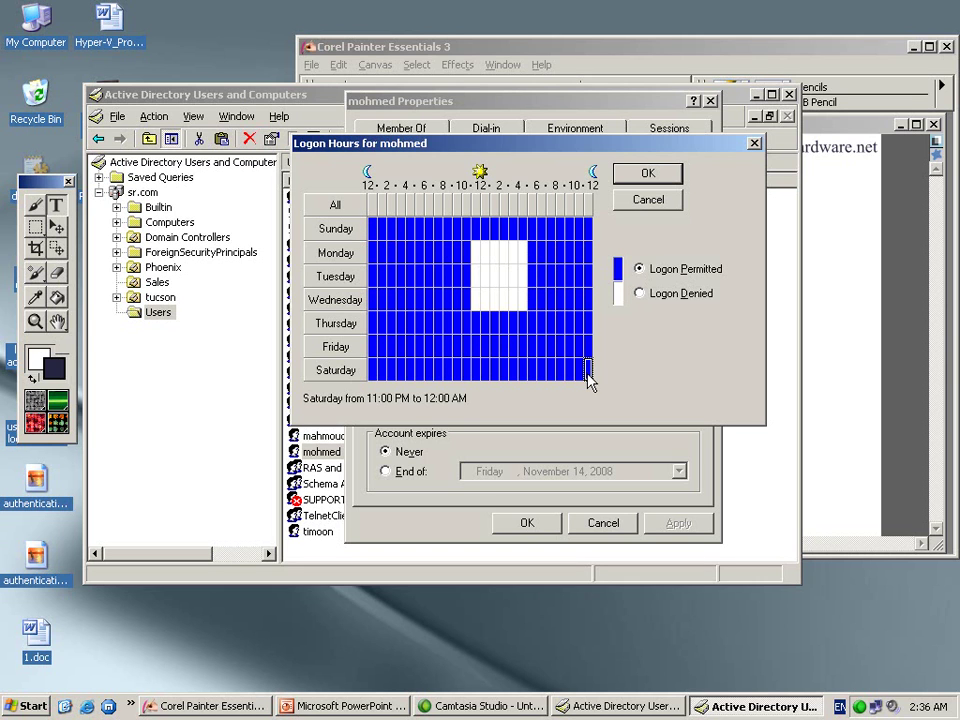
pyautogui.moveTo(587, 370); pyautogui.dragTo(381, 246)
pyautogui.click(622, 308)
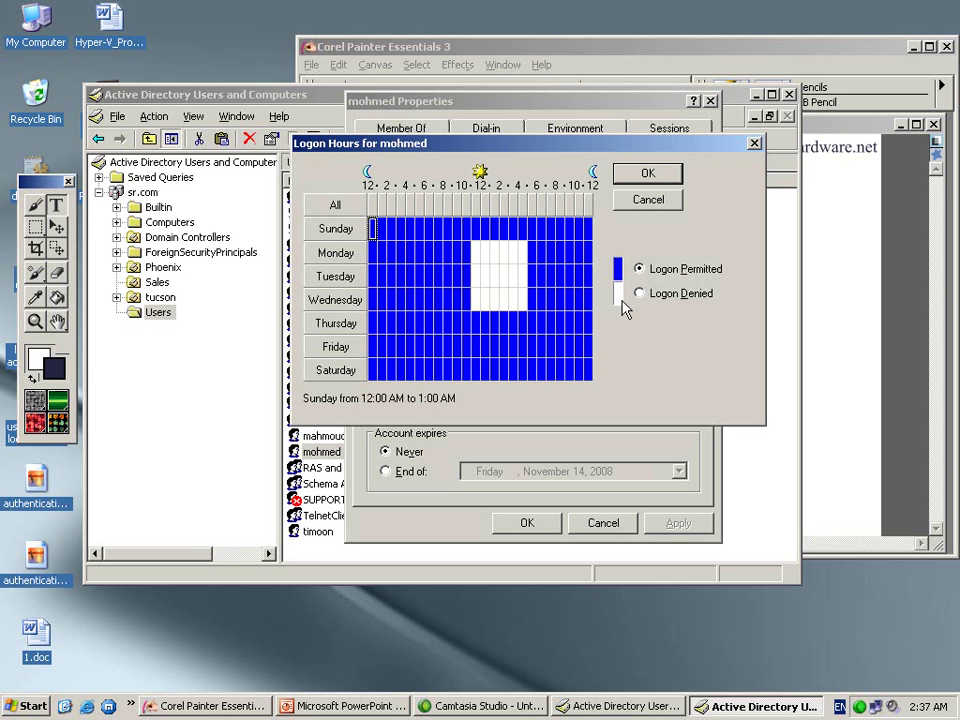
pyautogui.hotkey('alt', 'd')
pyautogui.click(374, 231)
pyautogui.moveTo(372, 228); pyautogui.dragTo(599, 375)
pyautogui.click(550, 322)
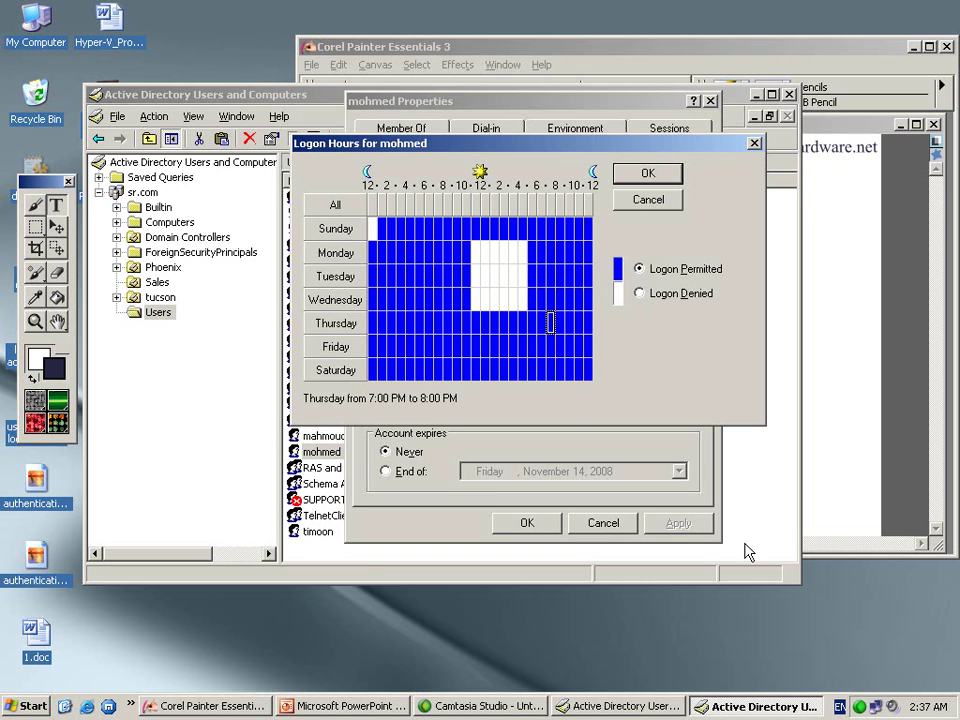
pyautogui.click(752, 619)
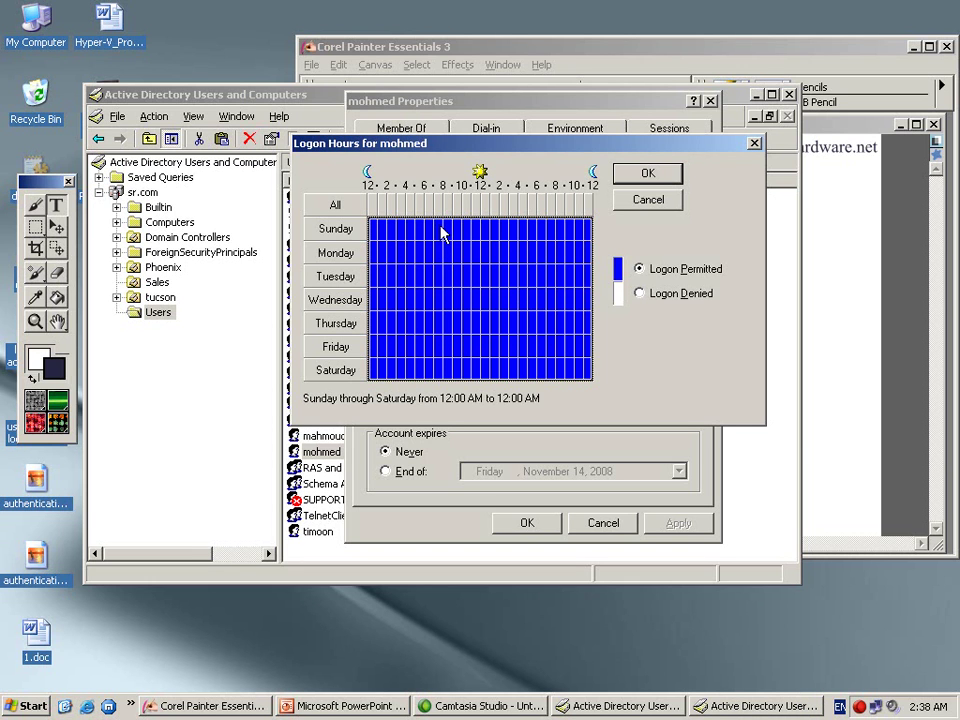
# Try denying logon for Sunday through Saturday from 7:00 AM to 6:00 PM and set those hours back to permitted.
pyautogui.moveTo(443, 232); pyautogui.dragTo(535, 370)
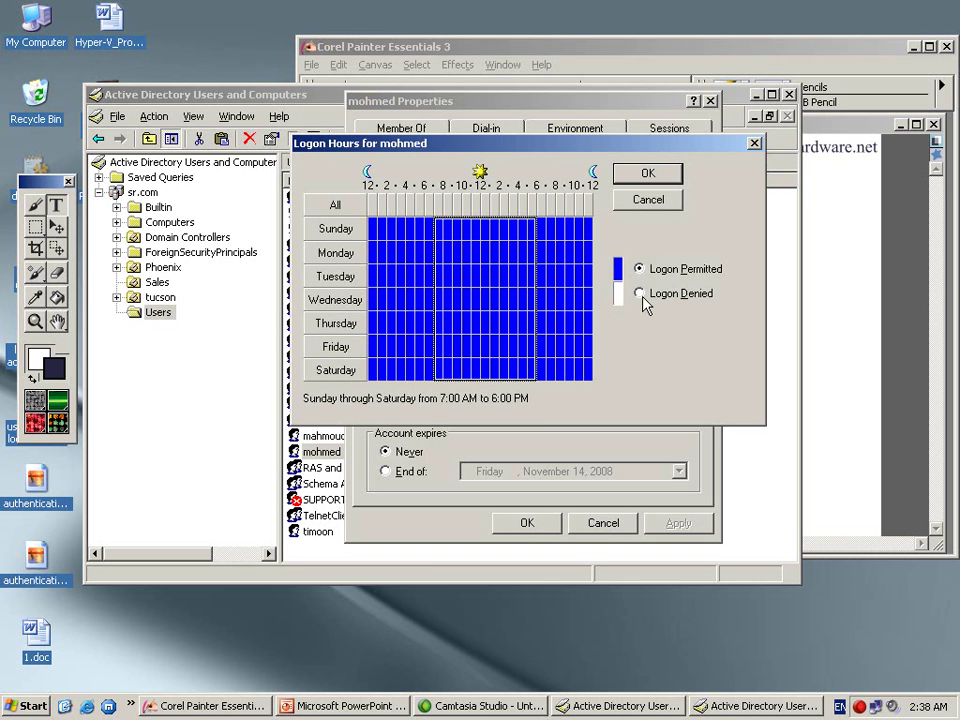
pyautogui.click(641, 294)
pyautogui.click(639, 269)
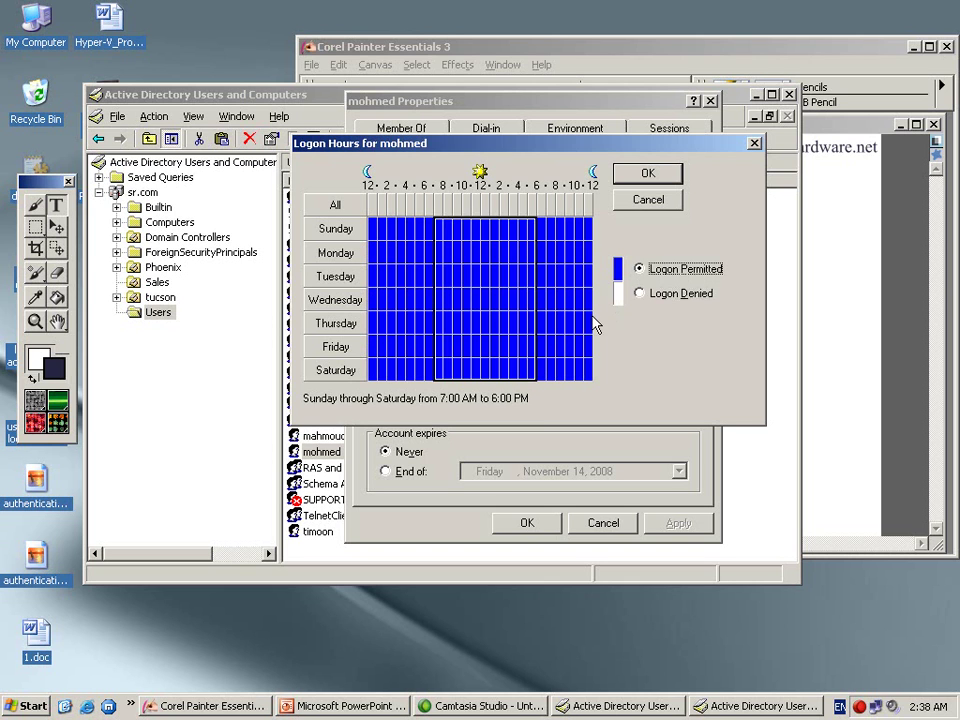
pyautogui.moveTo(590, 377); pyautogui.dragTo(443, 270)
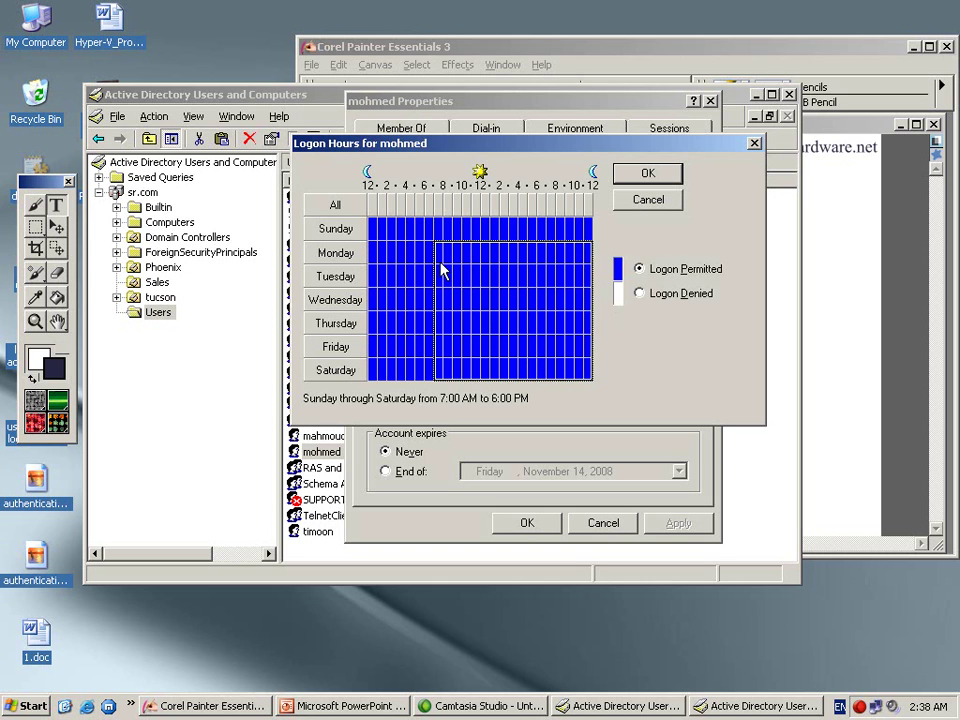
pyautogui.moveTo(535, 378); pyautogui.dragTo(436, 221)
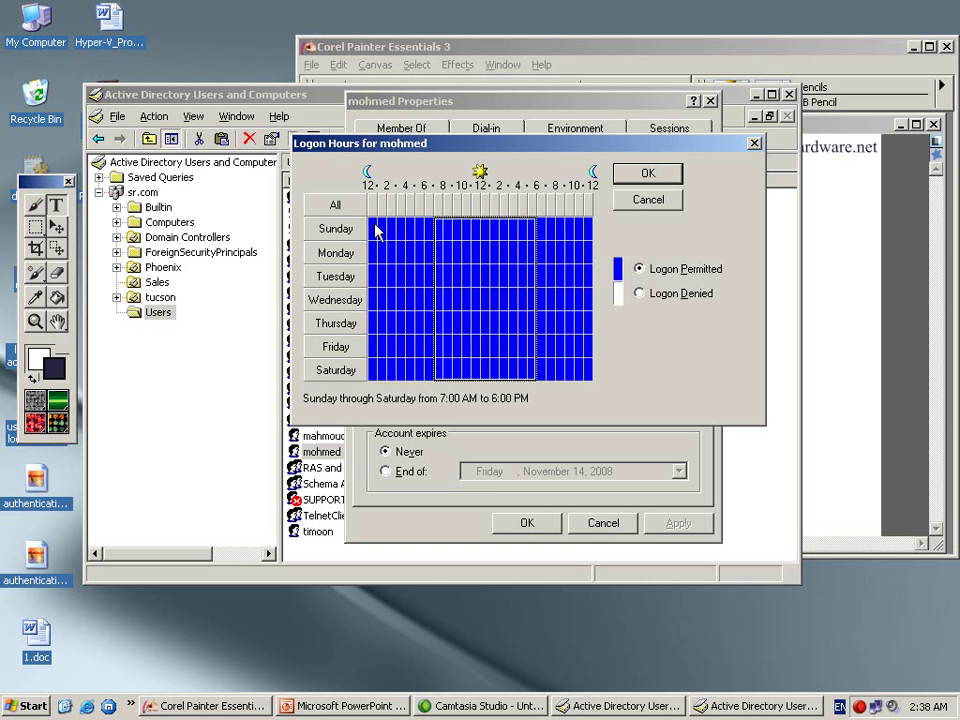
# Deny logon for the entire week except Sunday through Saturday from 7:00 AM to 6:00 PM, which is set to permitted.
pyautogui.moveTo(377, 231); pyautogui.dragTo(598, 377)
pyautogui.click(638, 298)
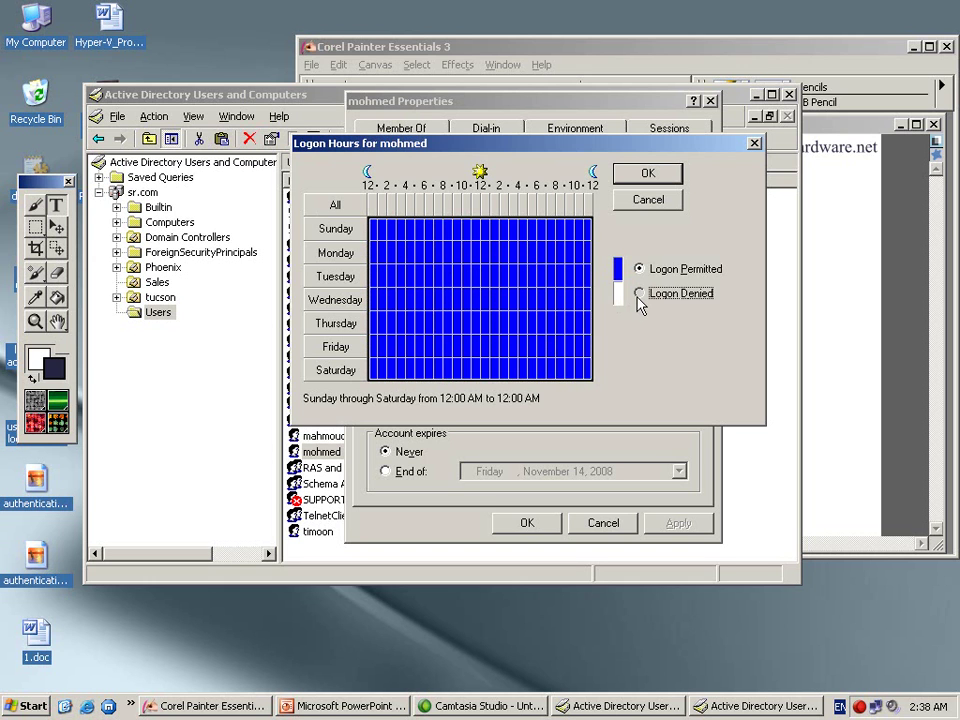
pyautogui.click(440, 230)
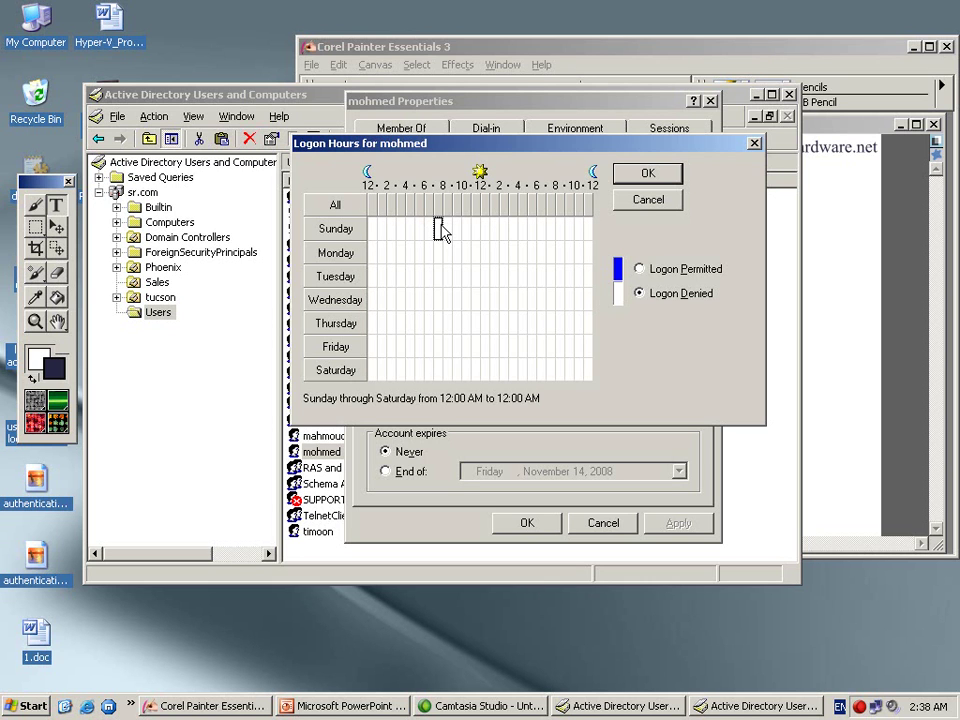
pyautogui.moveTo(441, 230); pyautogui.dragTo(538, 372)
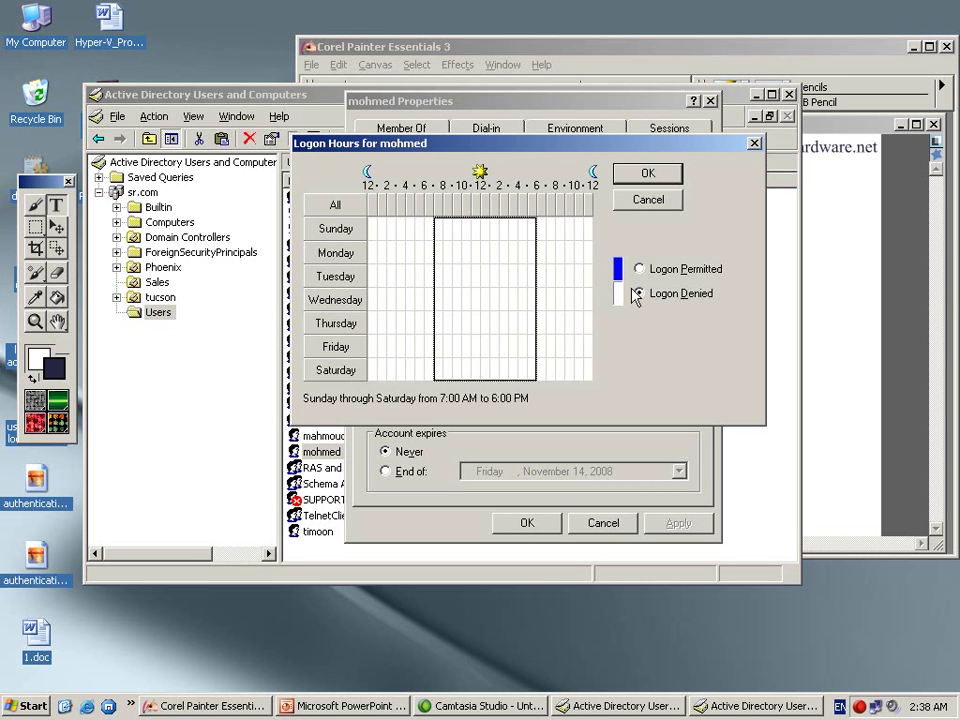
pyautogui.click(638, 270)
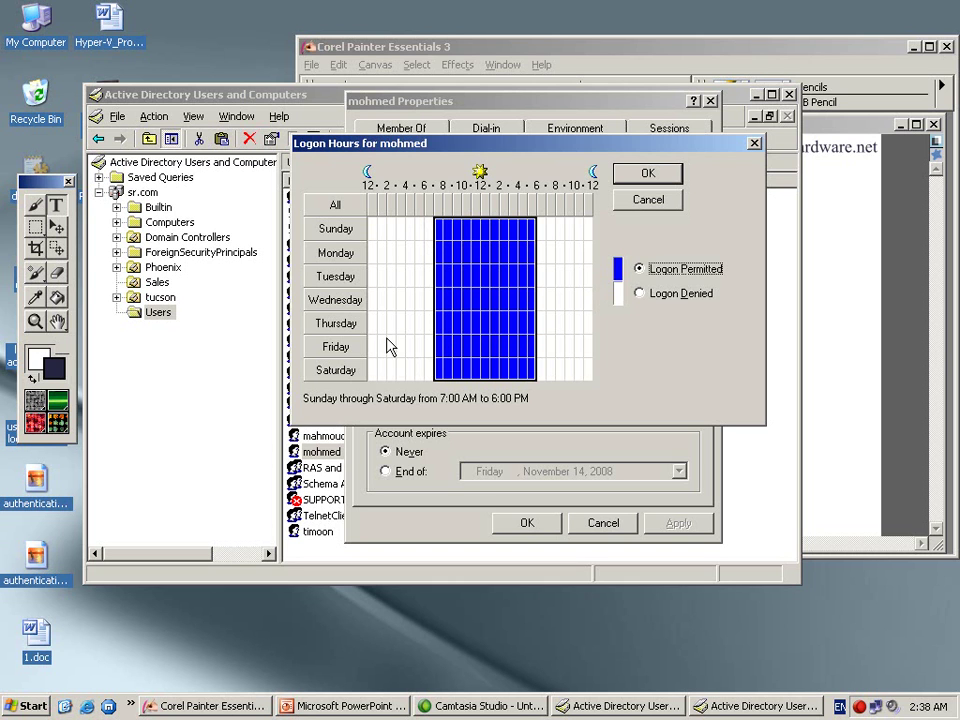
# Deny logon on Friday from 7:00 AM to 6:00 PM.
pyautogui.click(437, 350)
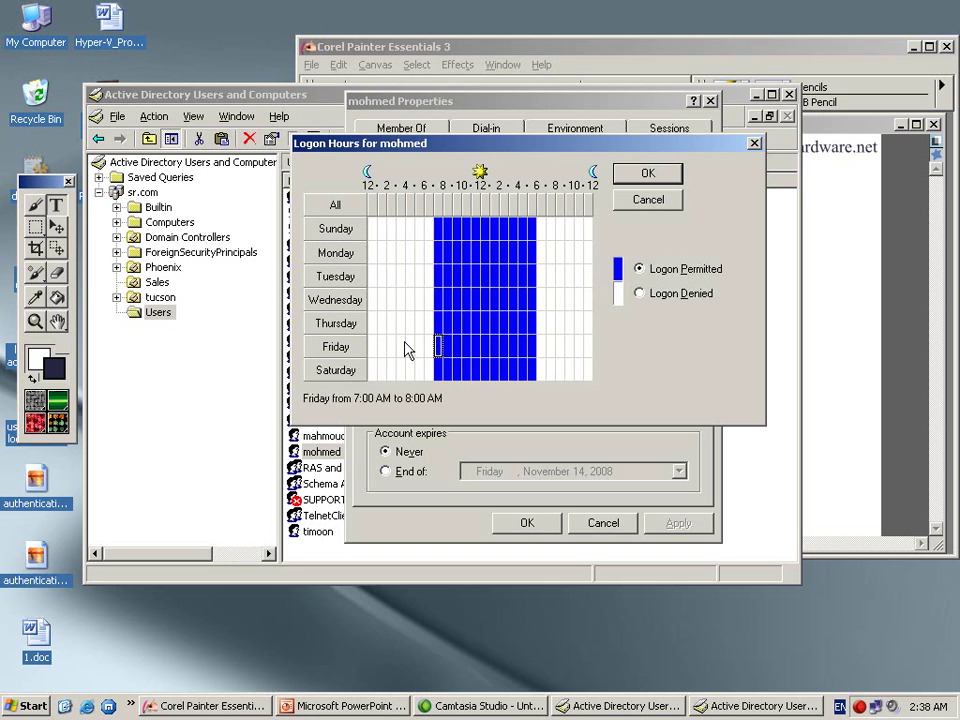
pyautogui.moveTo(440, 350); pyautogui.dragTo(532, 358)
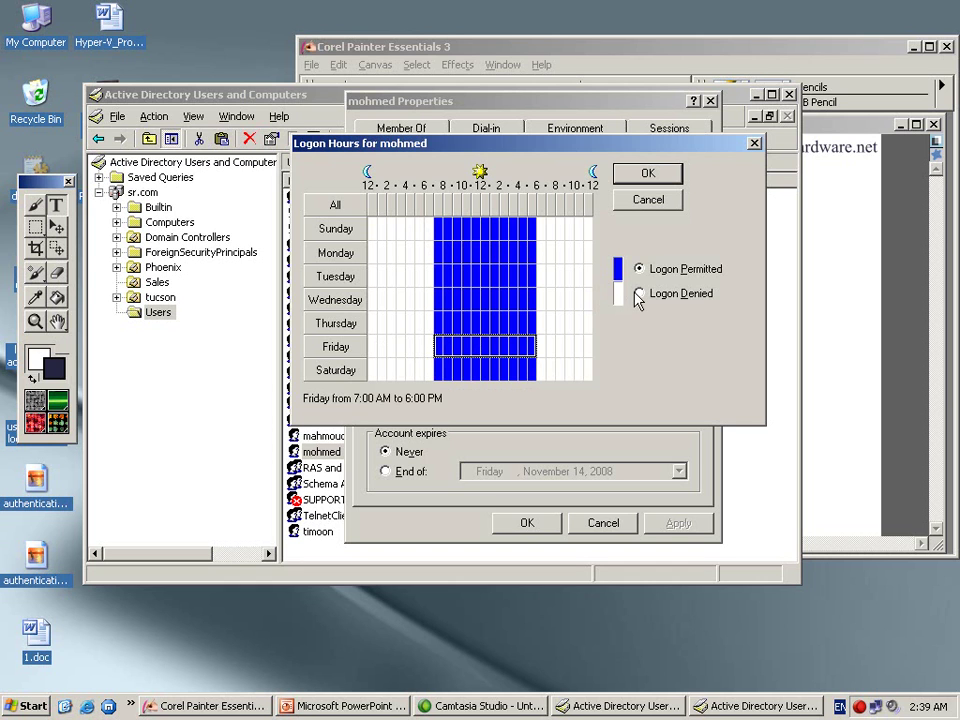
pyautogui.click(638, 296)
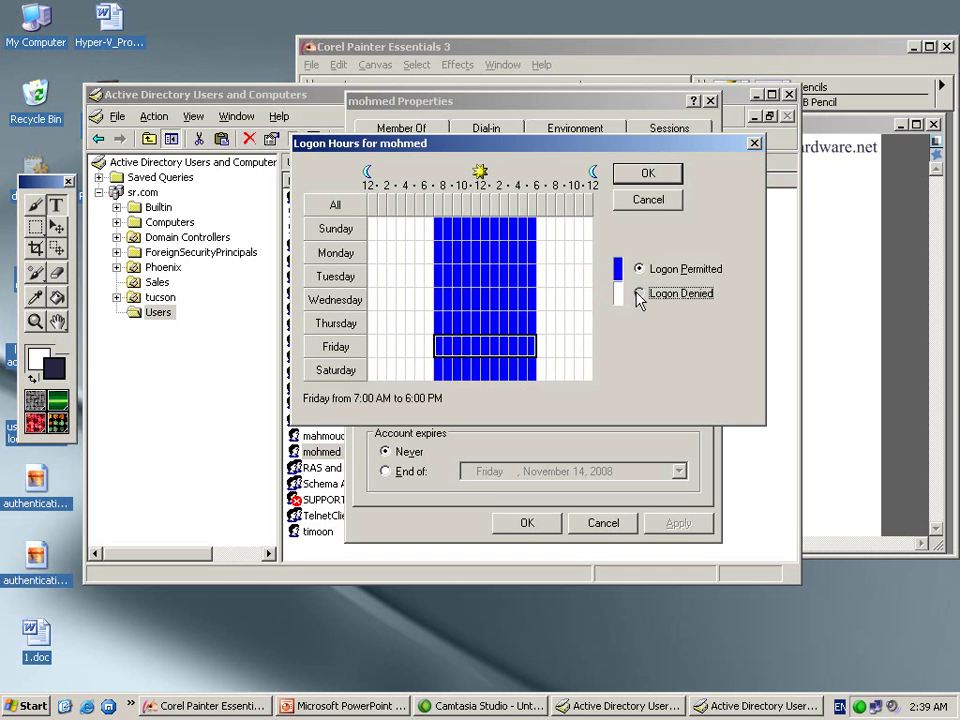
# Accept the edited logon hours for the user account.
pyautogui.click(560, 322)
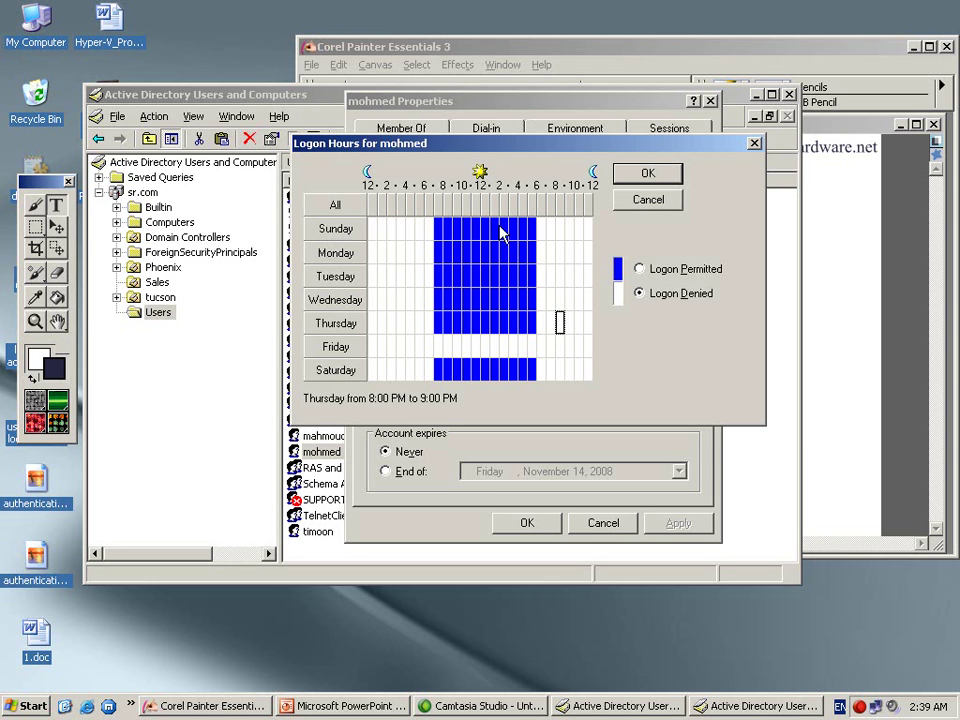
pyautogui.click(665, 175)
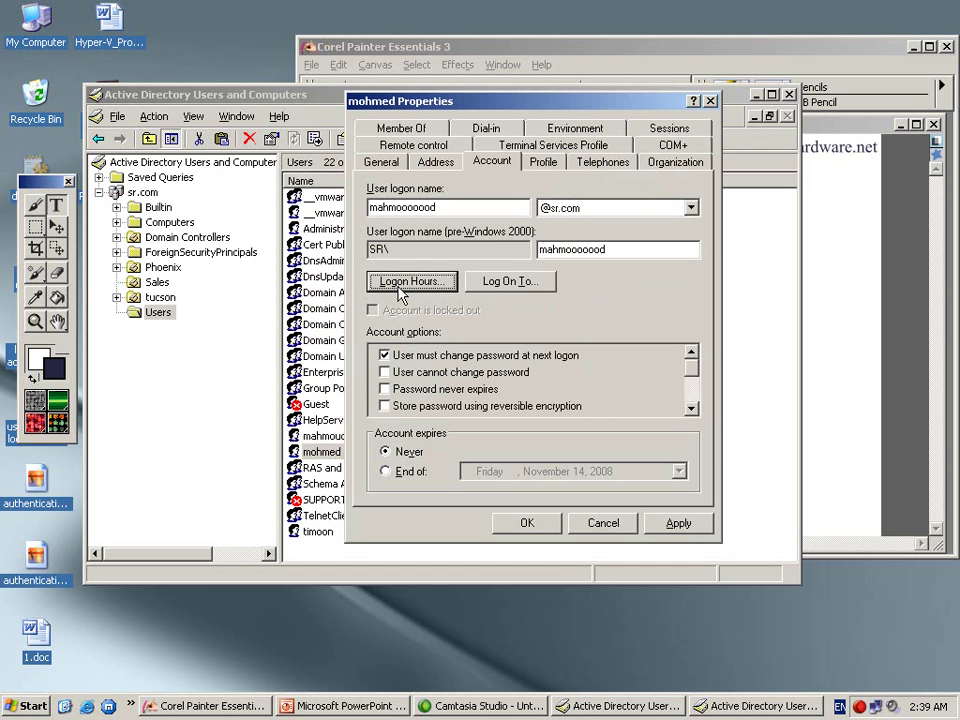
# Restrict the workstations the user can log on to from all computers to a list of specific computers.
pyautogui.click(497, 283)
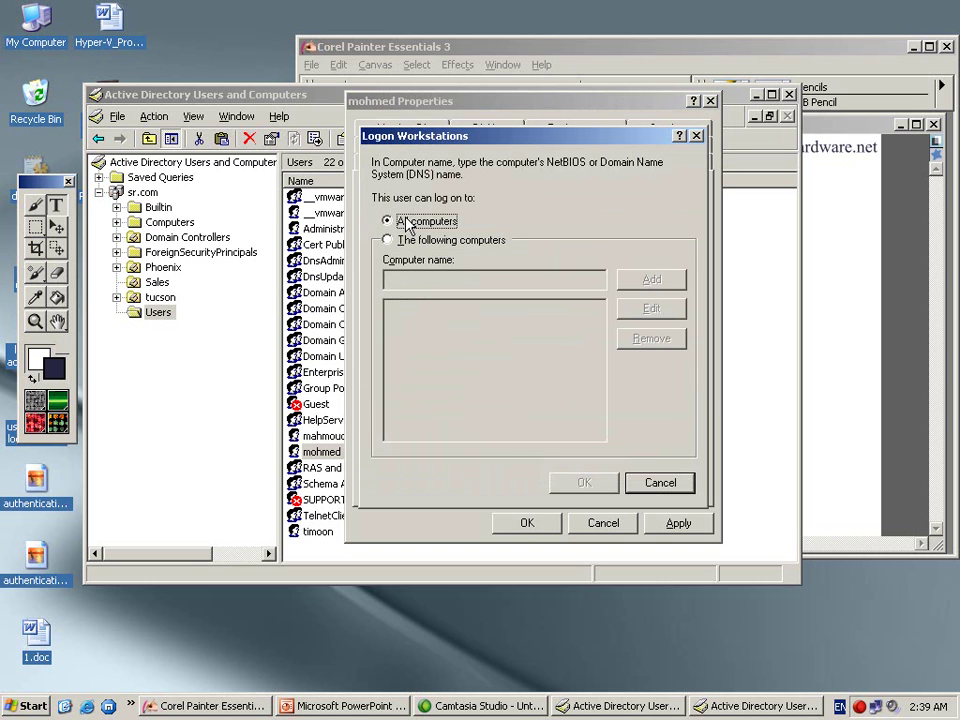
pyautogui.moveTo(451, 144); pyautogui.dragTo(432, 115)
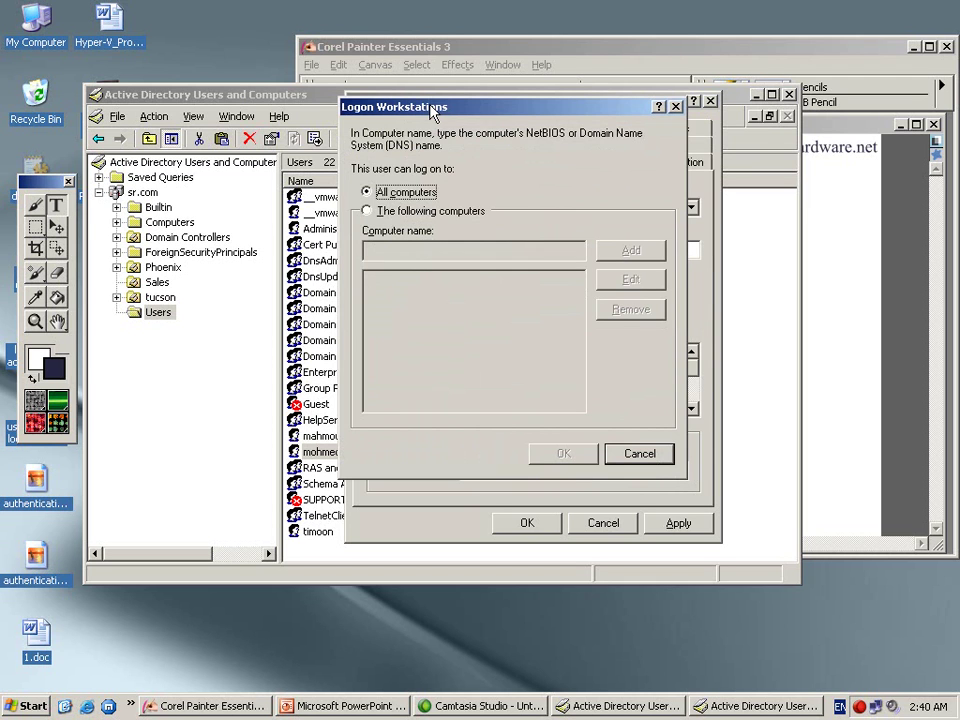
pyautogui.click(368, 211)
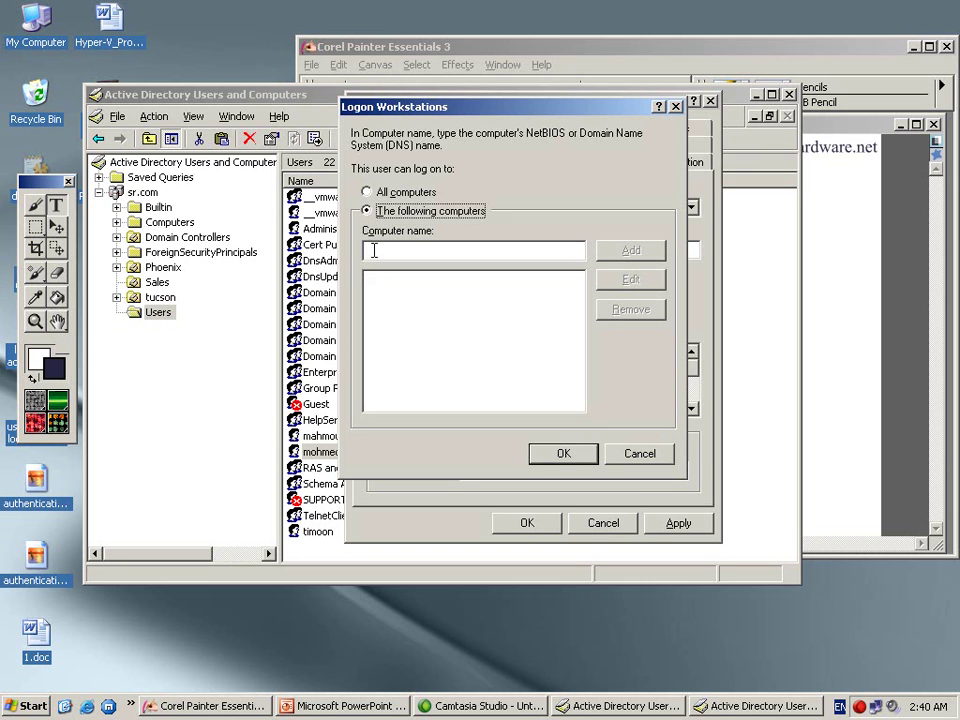
# Add the computers pc1 and pc2 to the list of workstations the user can log on to.
pyautogui.click(374, 251)
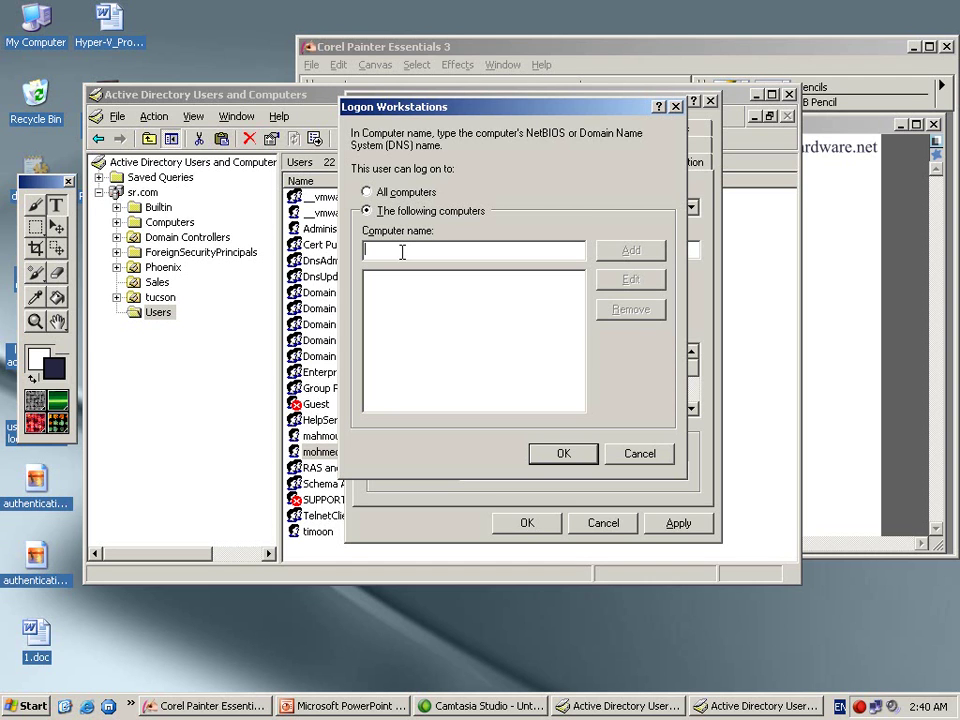
pyautogui.write('pc1')
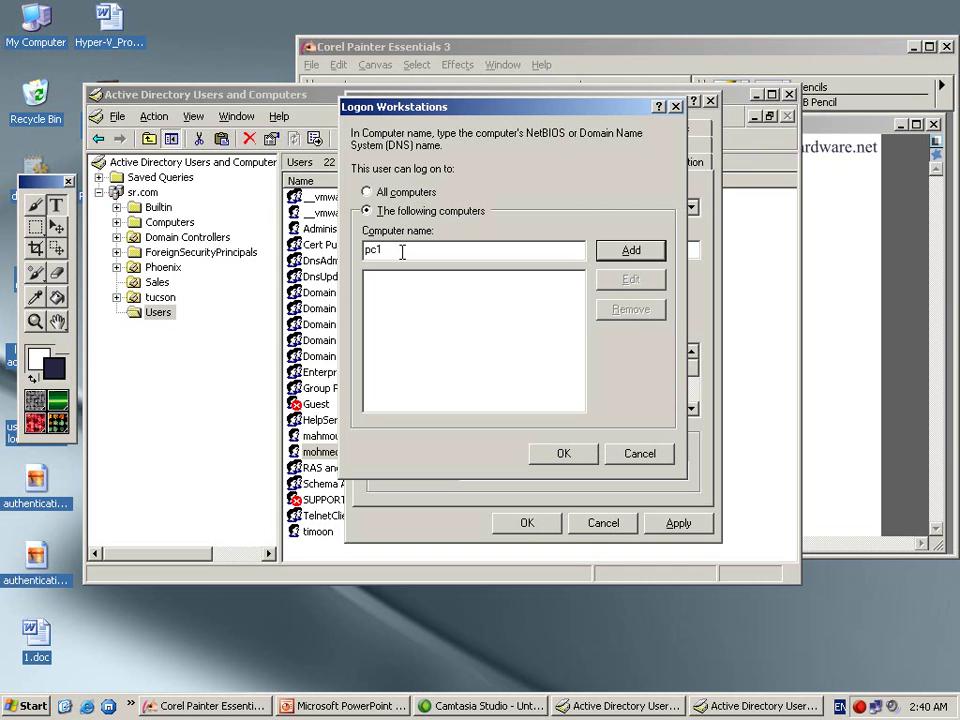
pyautogui.click(627, 245)
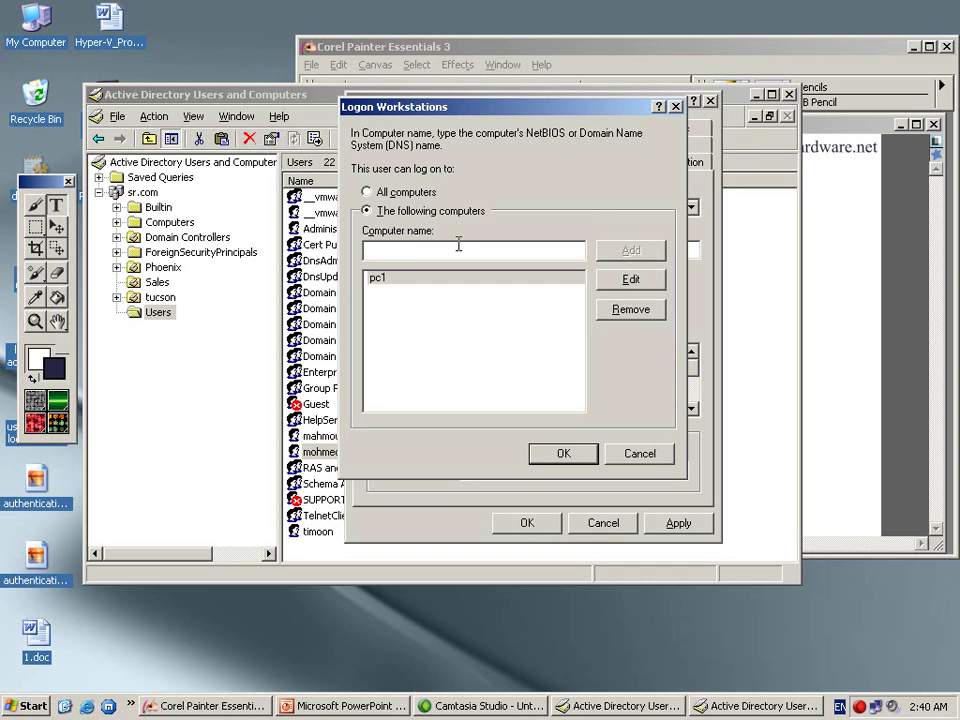
pyautogui.write('pc2')
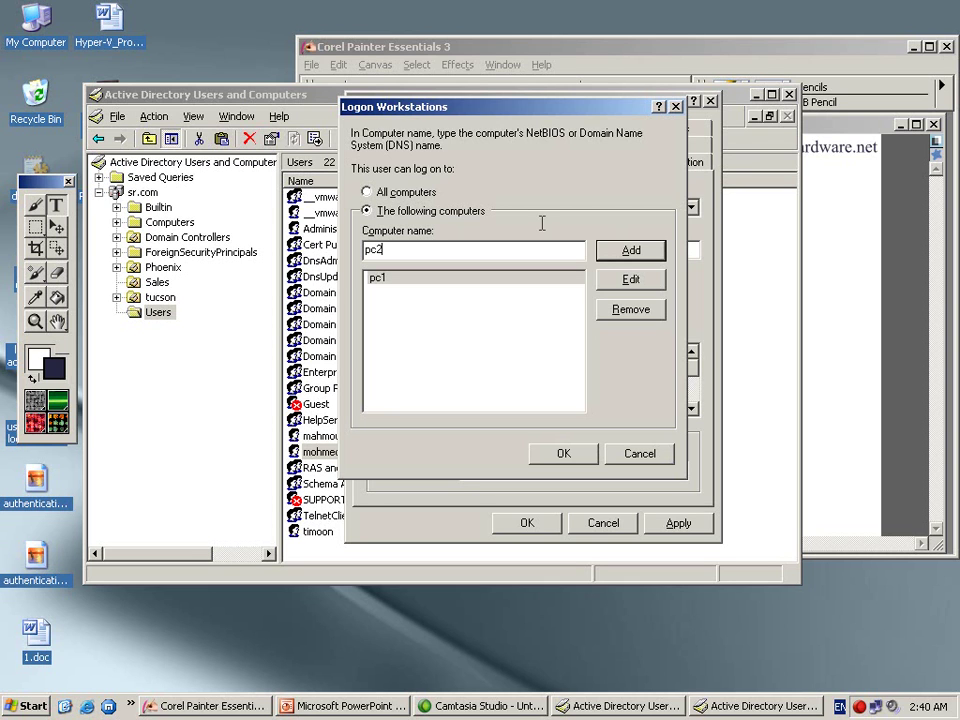
pyautogui.click(648, 255)
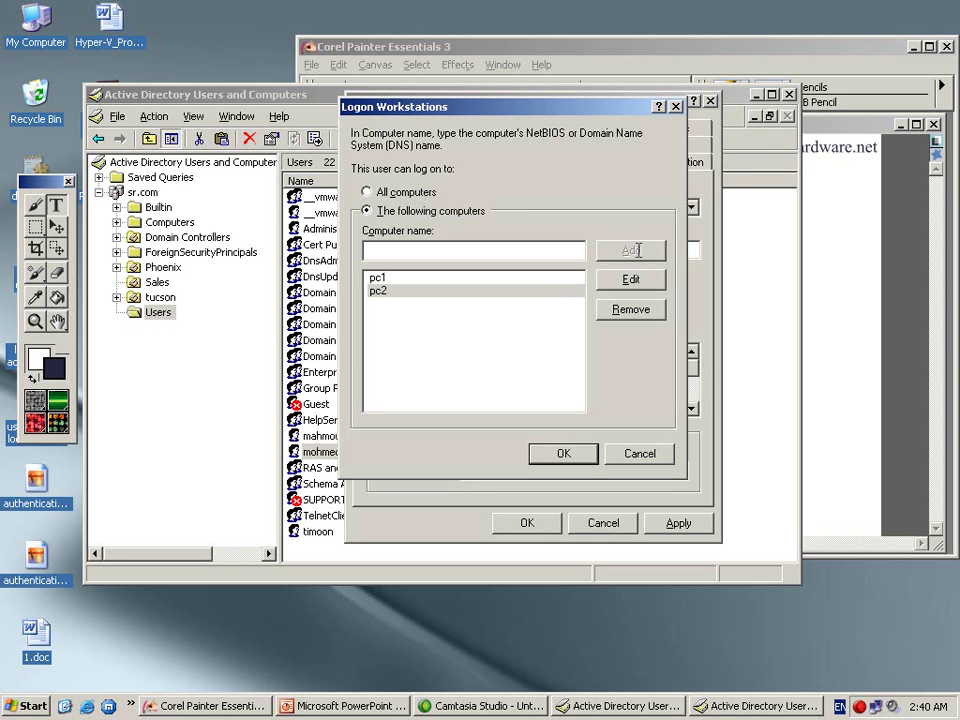
# Remove pc2 and pc1 from the permitted workstations list and accept the logon workstation settings.
pyautogui.click(378, 252)
pyautogui.click(400, 290)
pyautogui.click(397, 281)
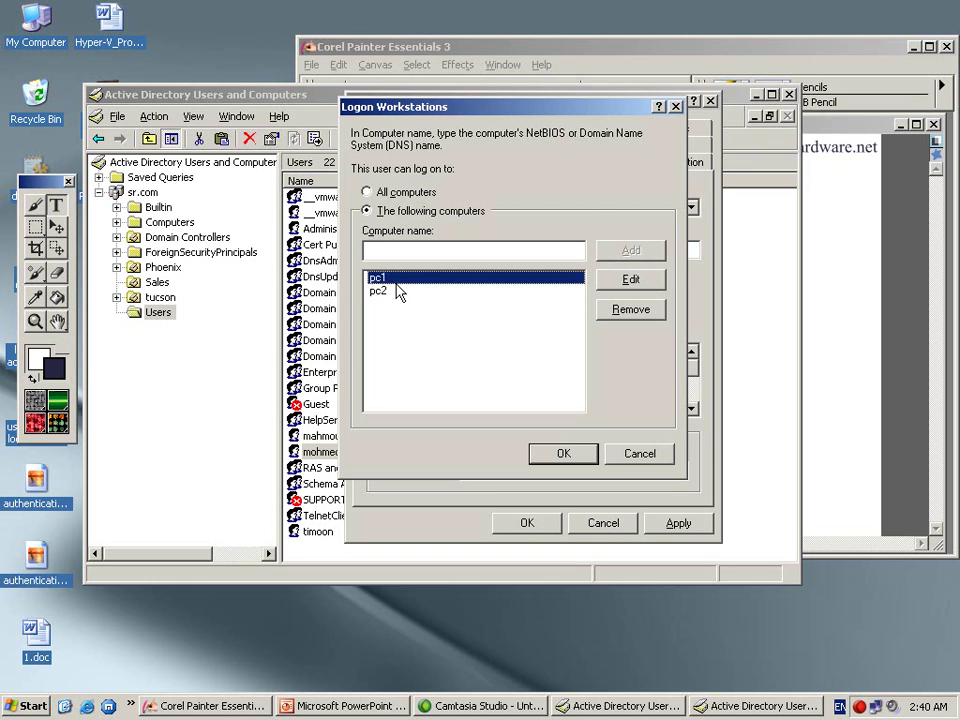
pyautogui.click(385, 293)
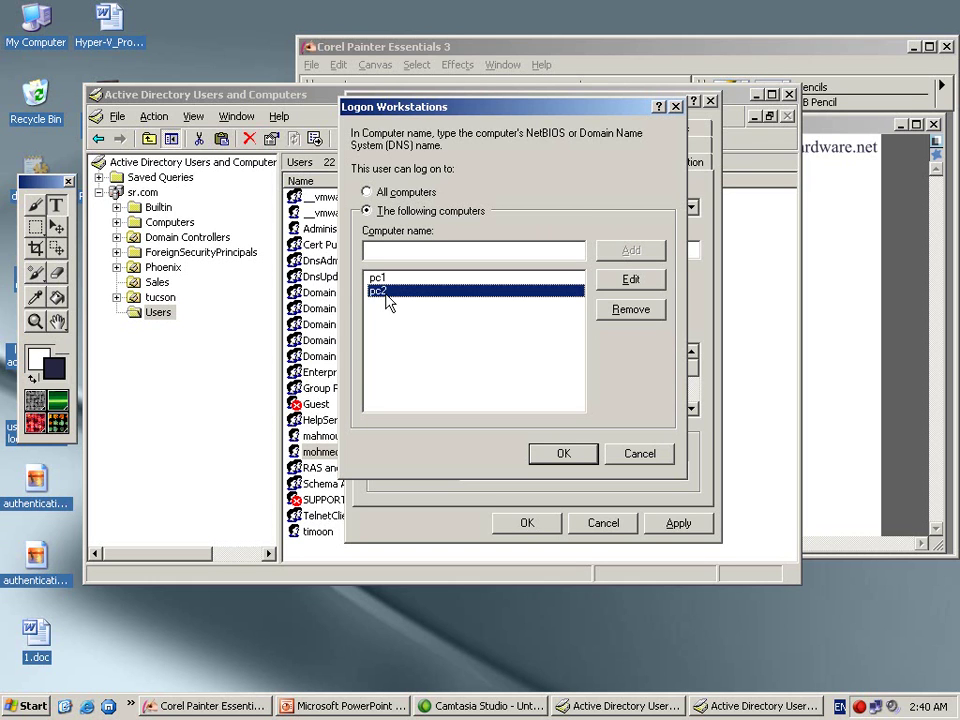
pyautogui.press('Up')
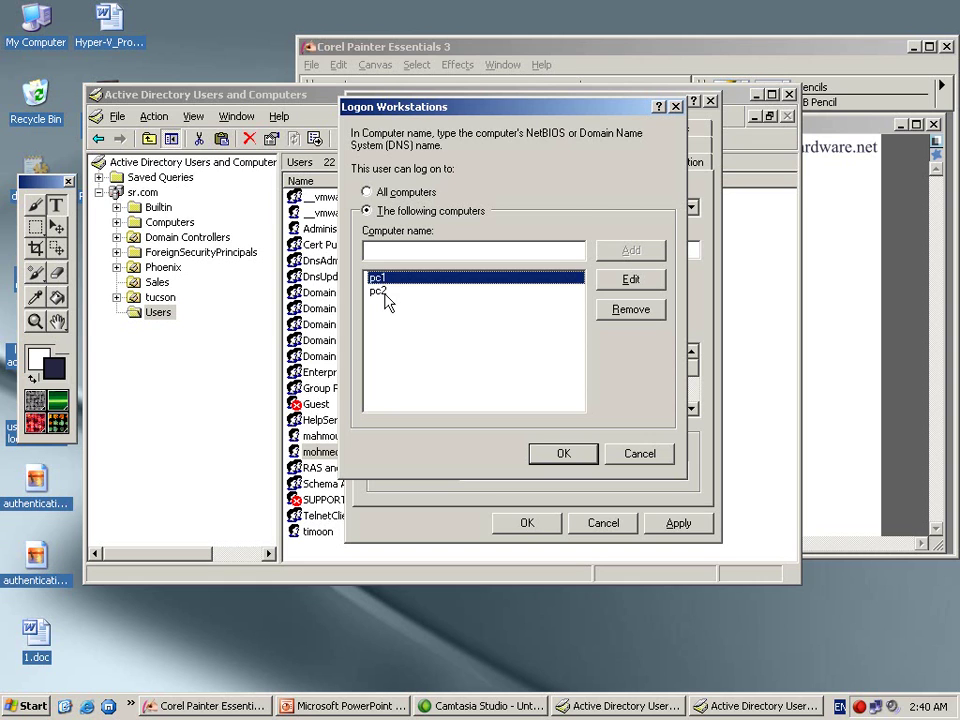
pyautogui.click(385, 294)
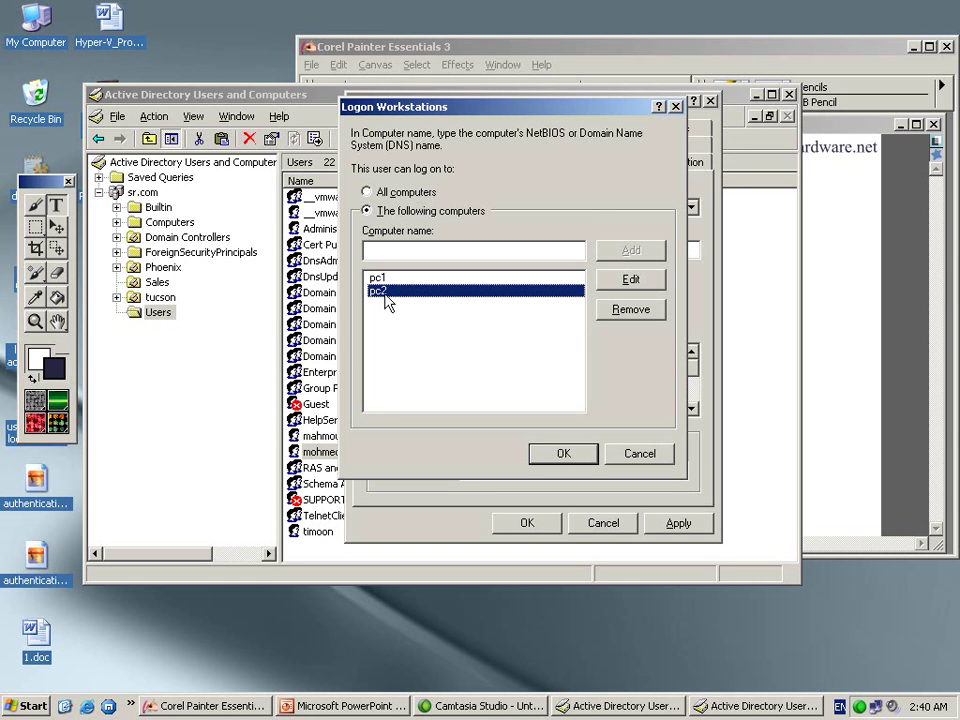
pyautogui.click(628, 314)
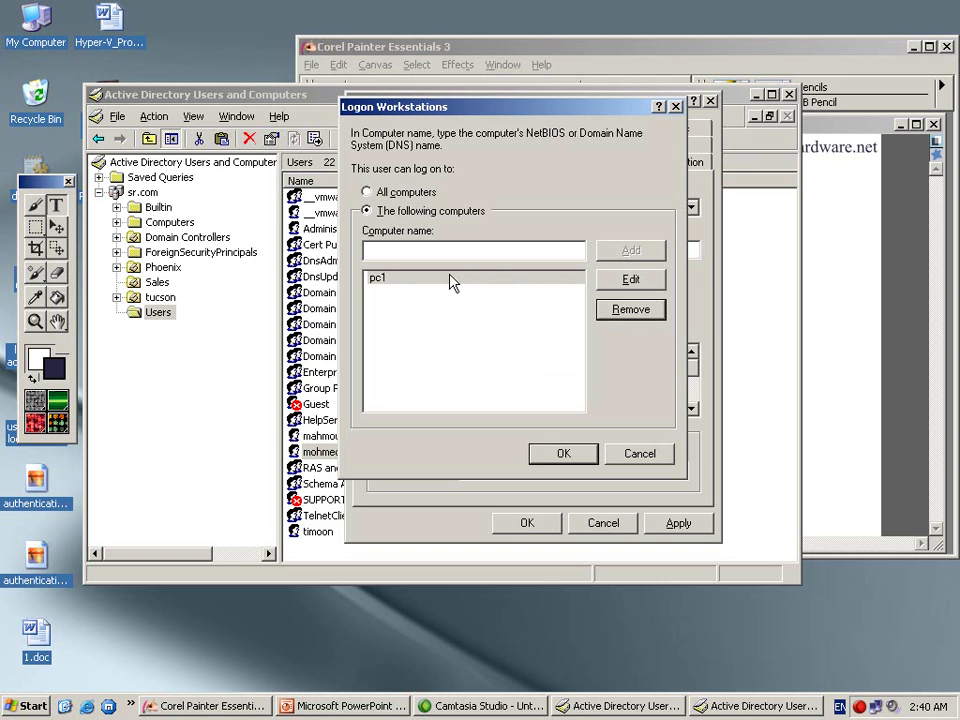
pyautogui.click(614, 312)
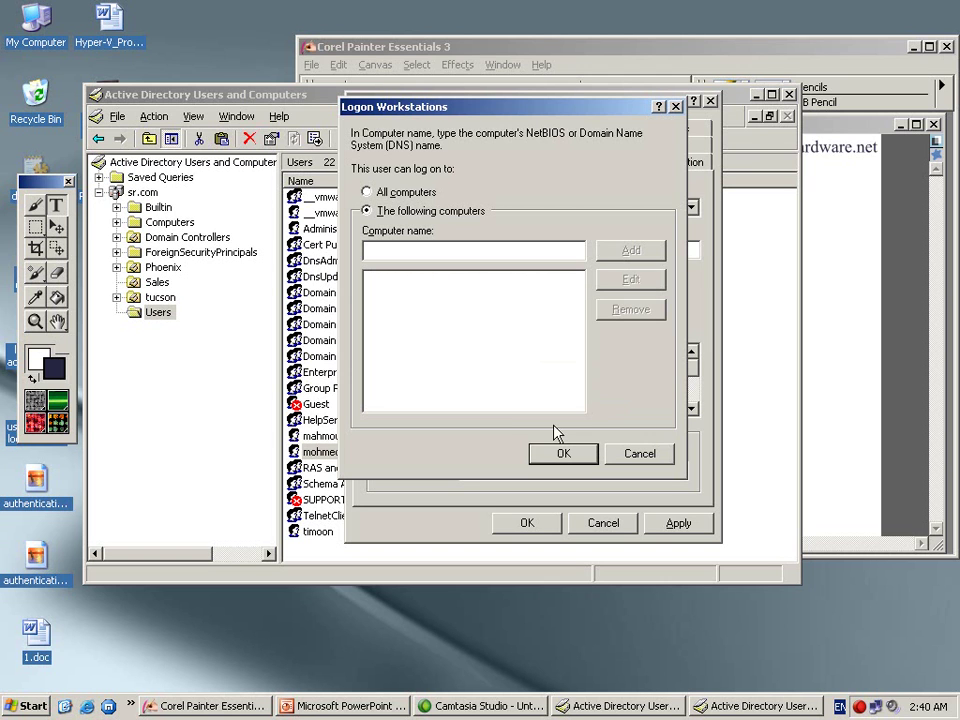
pyautogui.click(535, 454)
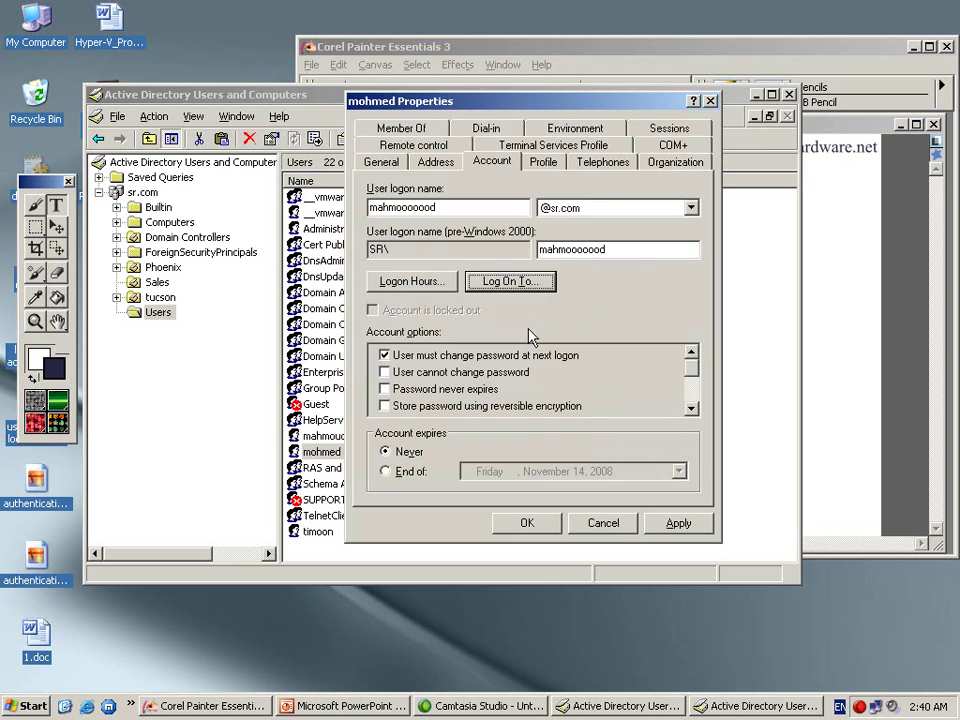
pyautogui.click(815, 651)
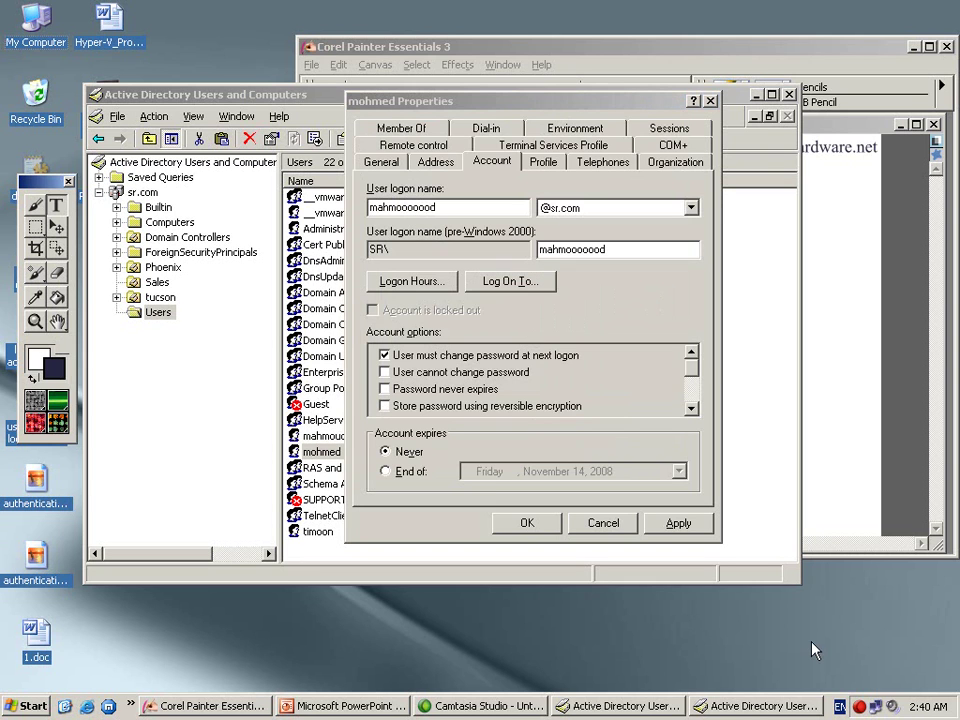
pyautogui.hotkey('alt', 'Tab')
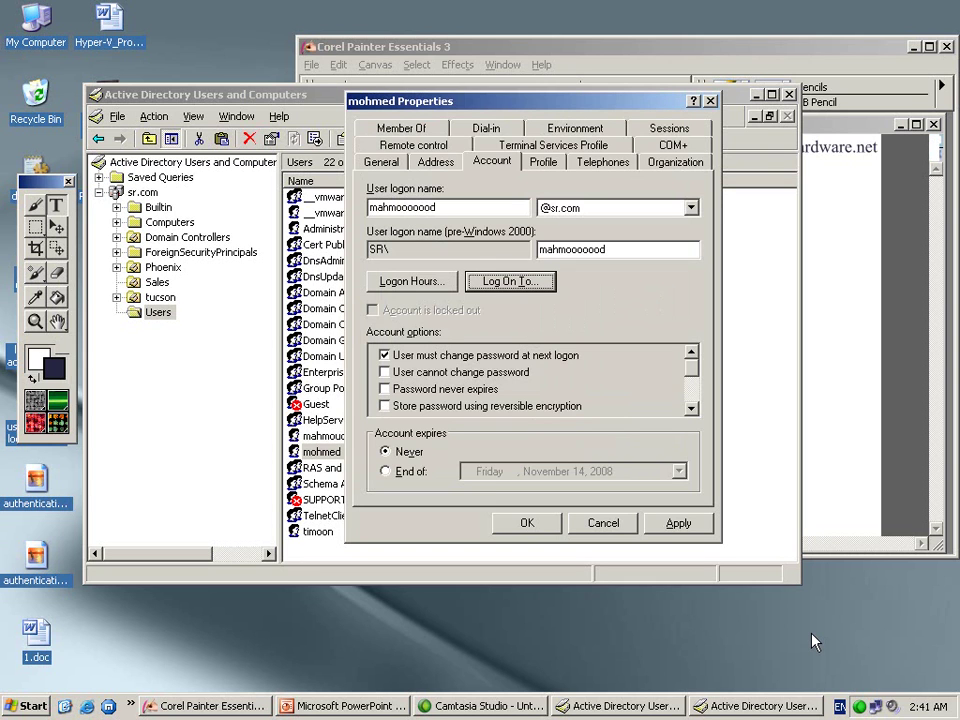
# Try enabling the account option that stores the password using reversible encryption.
pyautogui.click(384, 350)
pyautogui.click(385, 350)
pyautogui.moveTo(690, 374)
pyautogui.mouseDown()
pyautogui.moveTo(690, 411)
pyautogui.moveTo(695, 370)
pyautogui.mouseUp()
pyautogui.click(691, 407)
pyautogui.click(691, 409)
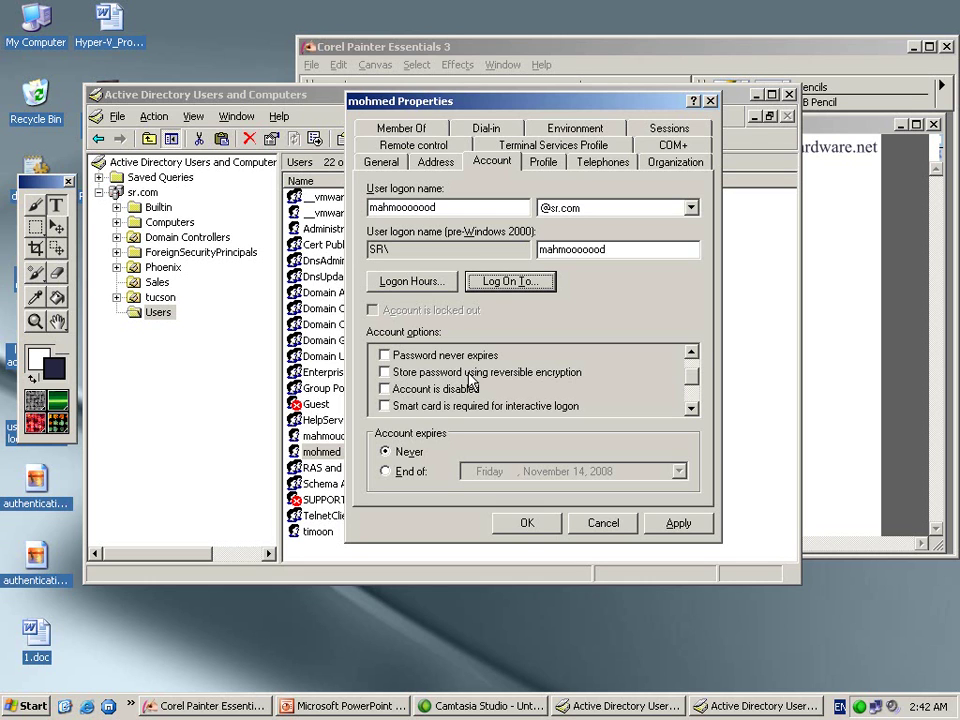
pyautogui.click(385, 373)
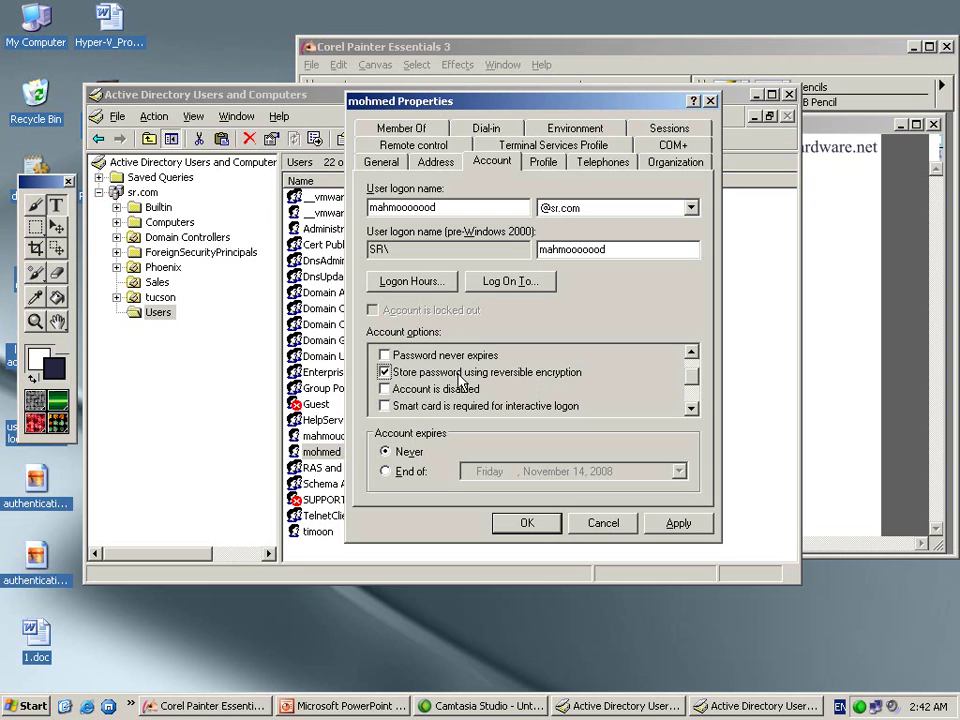
pyautogui.click(385, 372)
# Try requiring a smart card for interactive logon and view the remaining account options.
pyautogui.click(385, 406)
pyautogui.click(385, 406)
pyautogui.moveTo(686, 381); pyautogui.dragTo(680, 413)
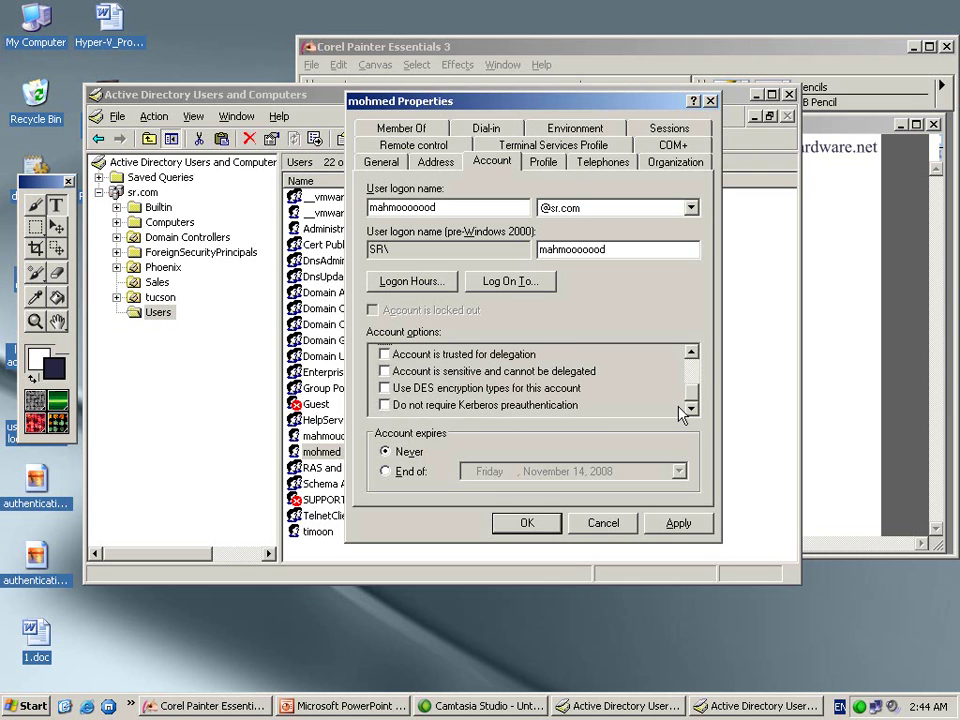